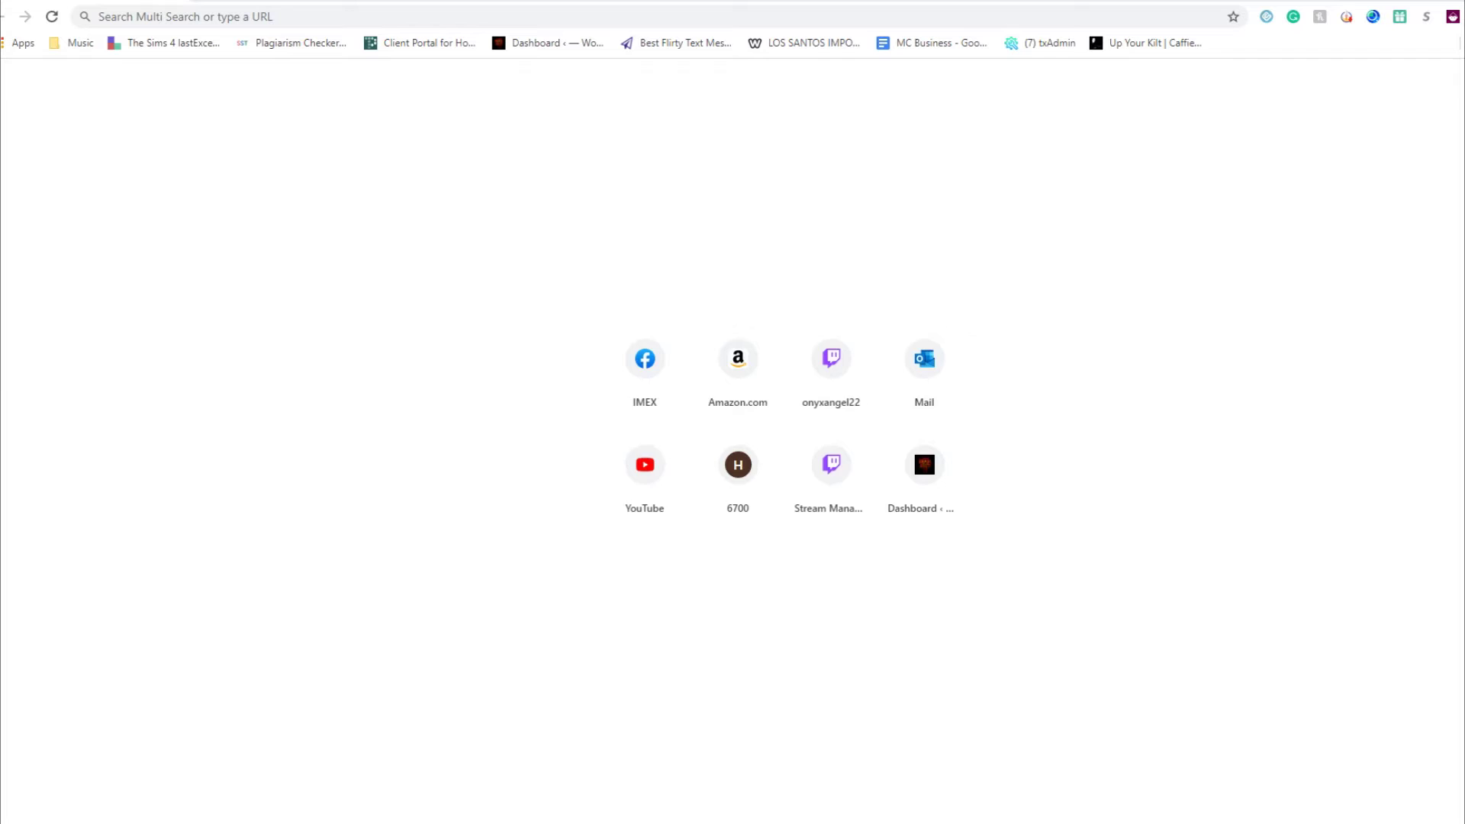
Open the McCmdCenter_AllModules folder in File Explorer, under Documents > Electronic Arts > The Sims 4 > Mods
key("super+e")
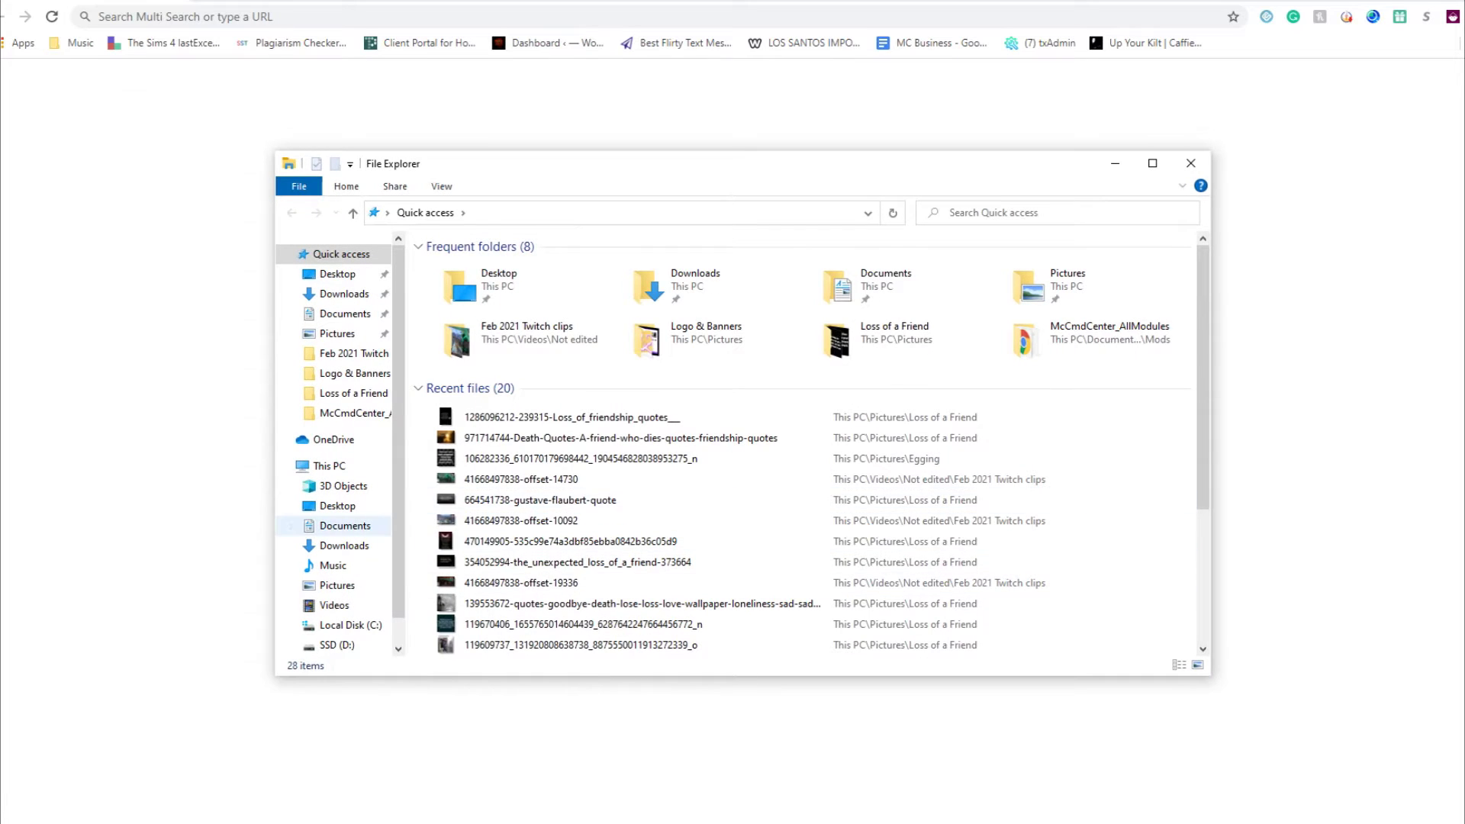
left_click(345, 526)
left_click(463, 353)
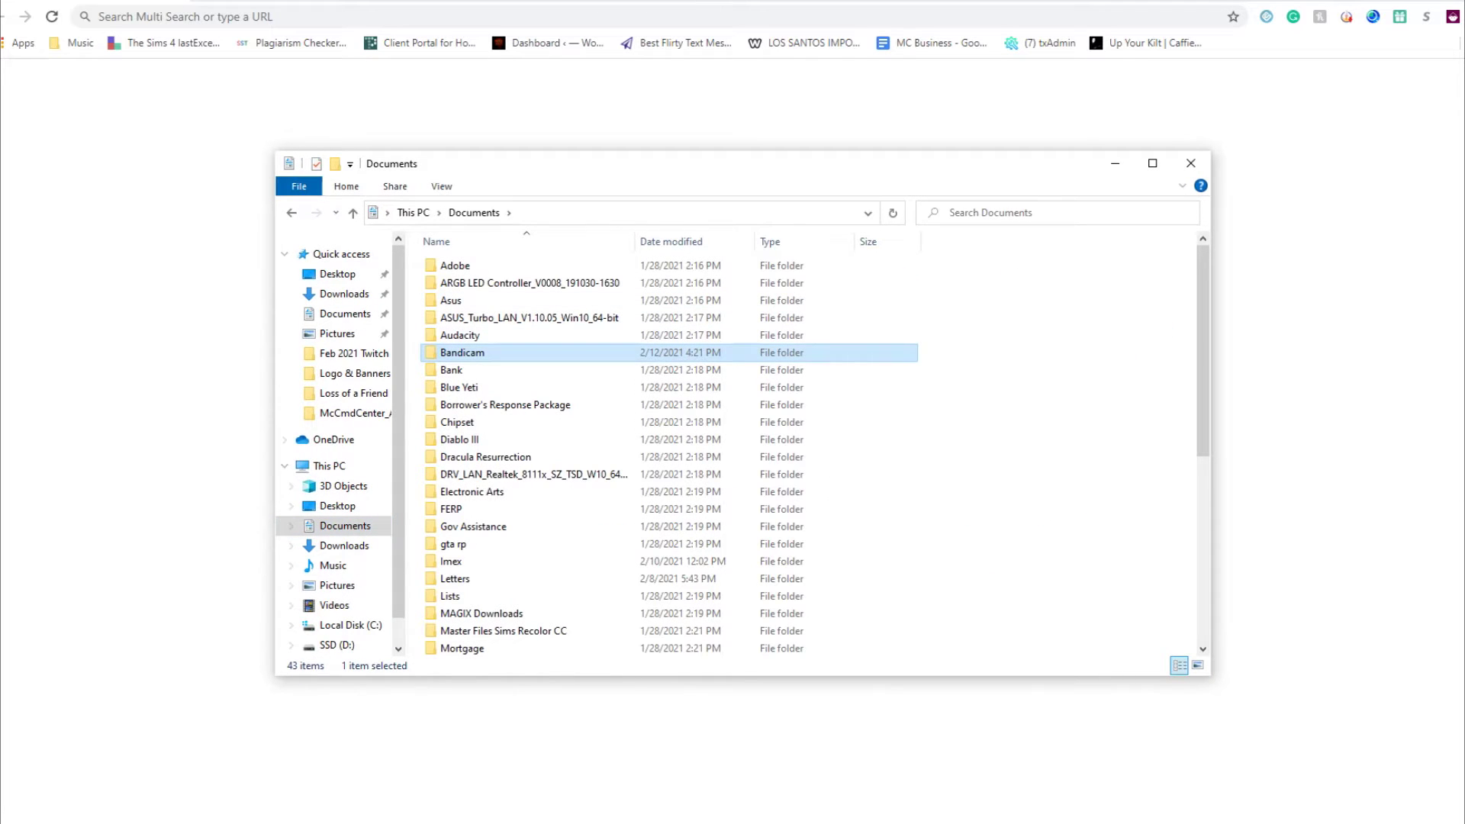
key("e")
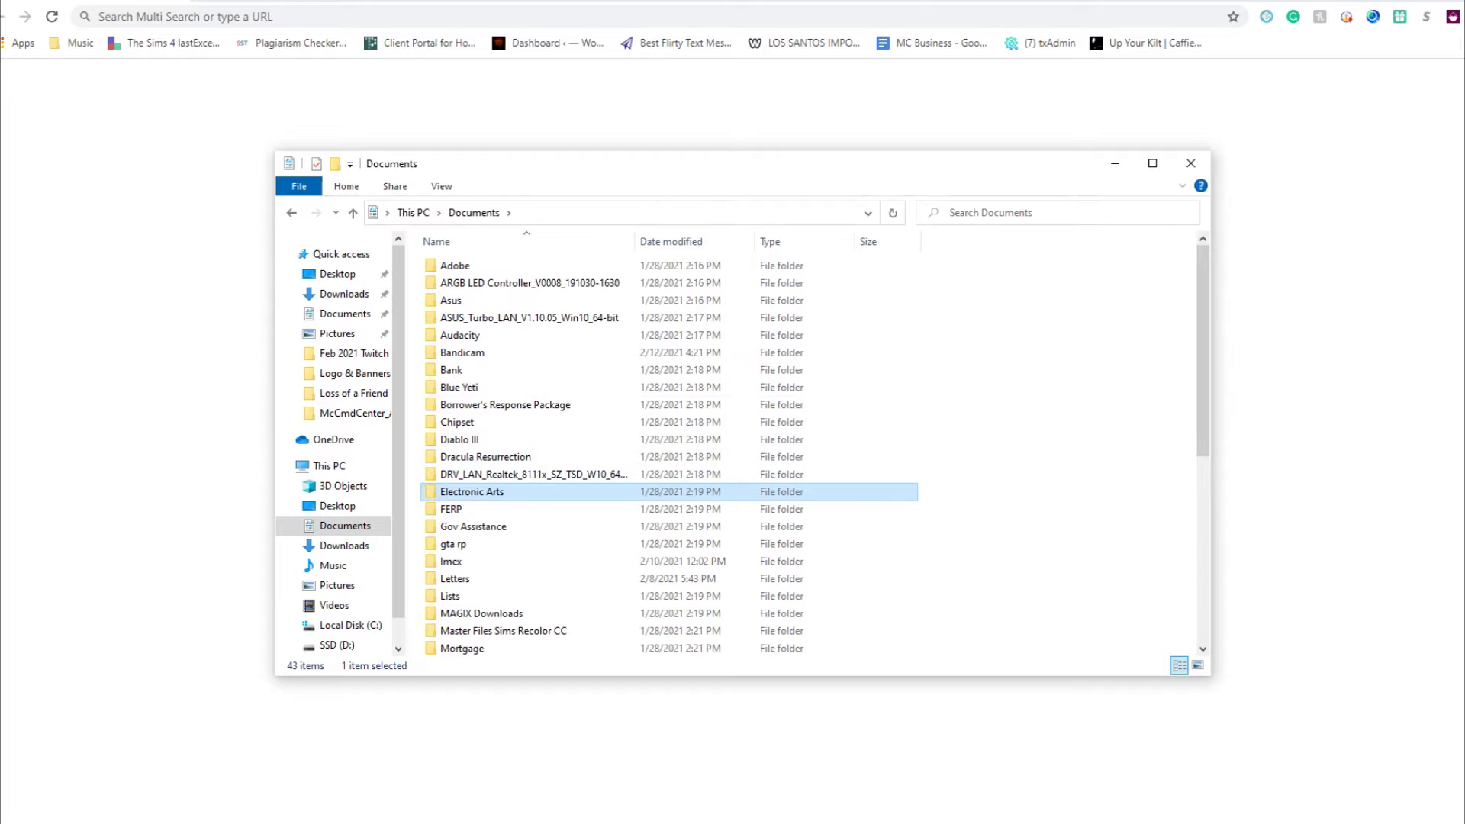
key("Return")
double_click(464, 266)
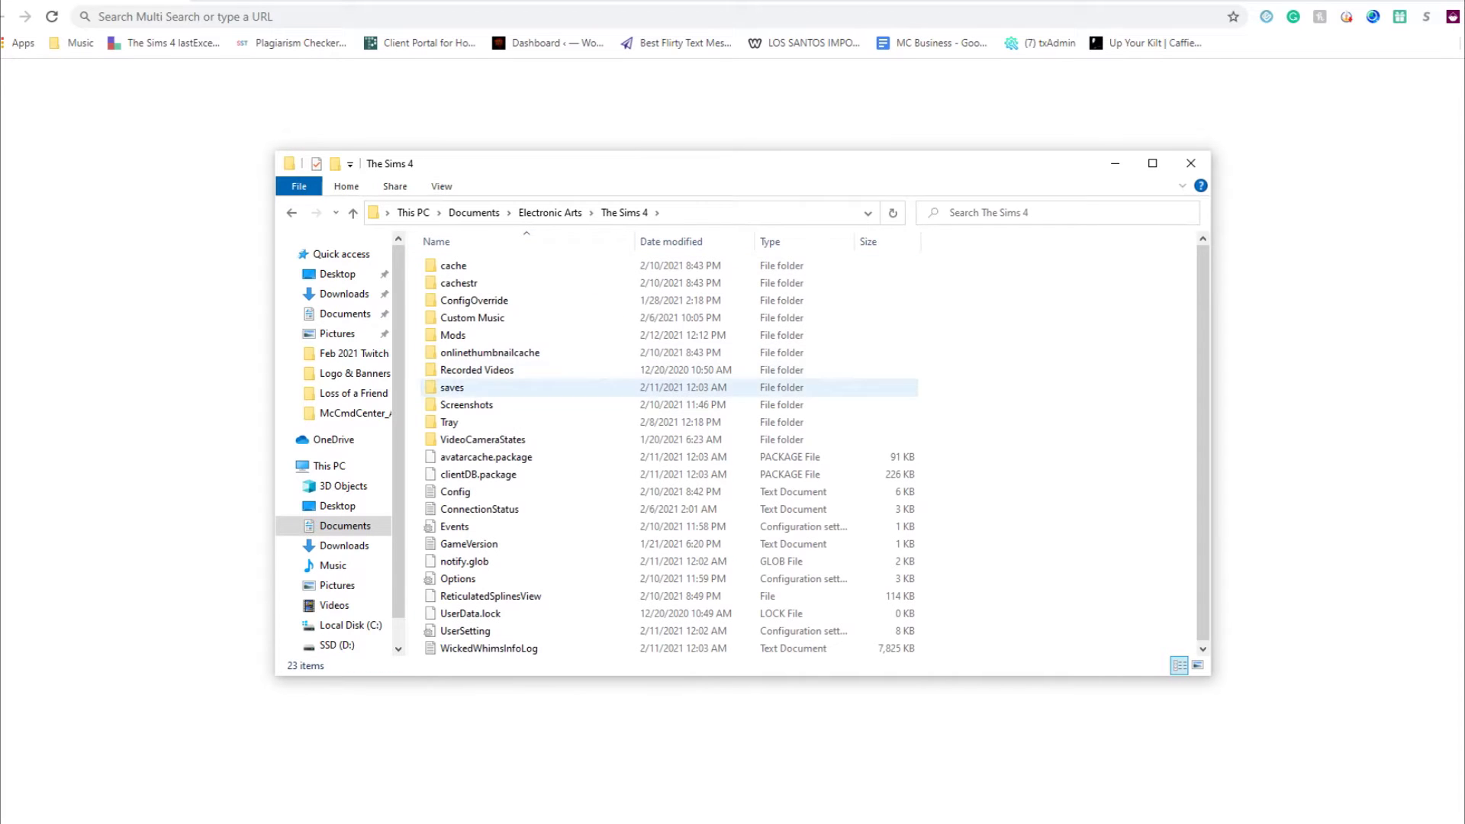
double_click(461, 335)
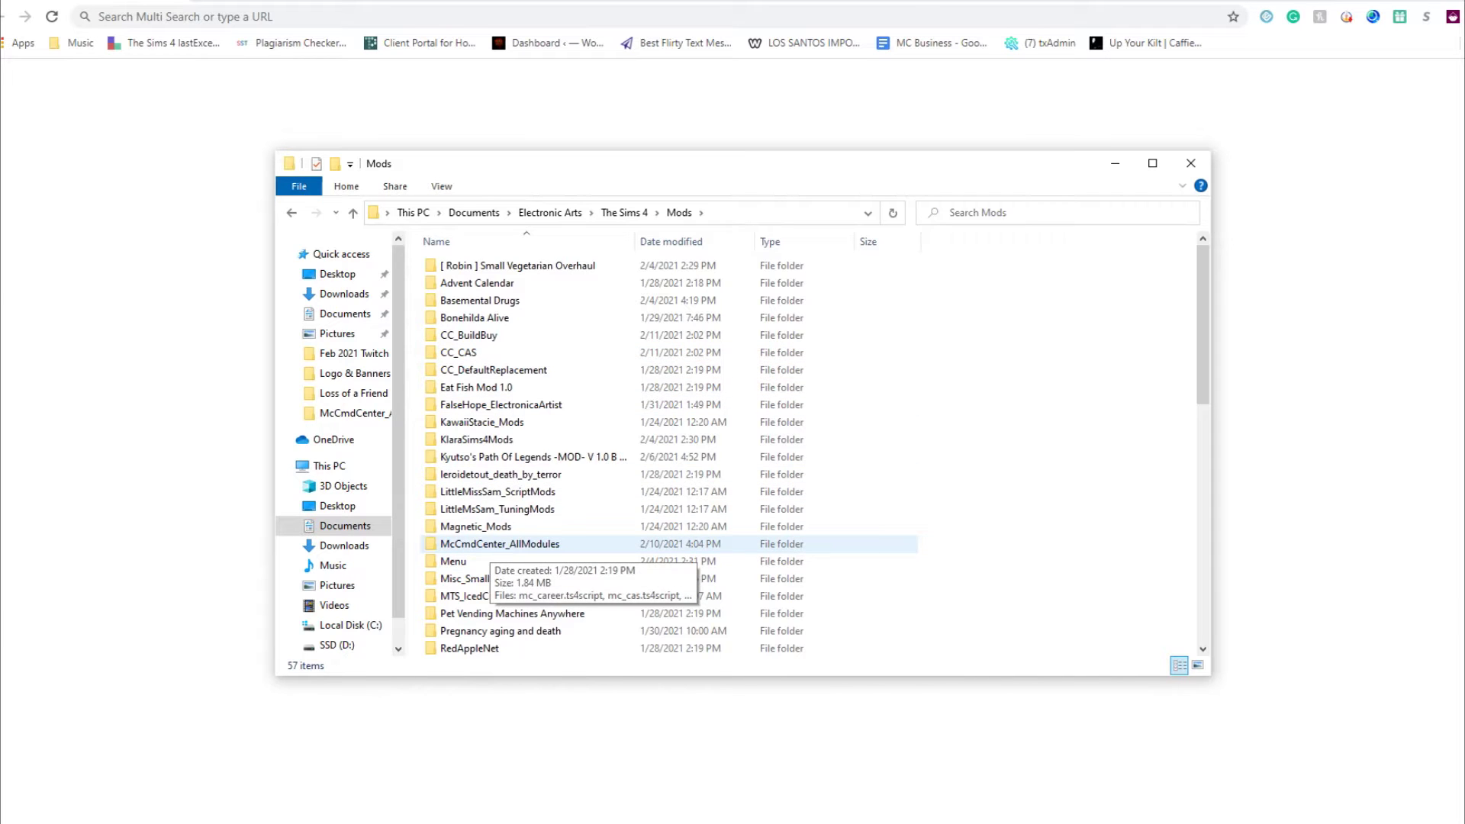
double_click(500, 543)
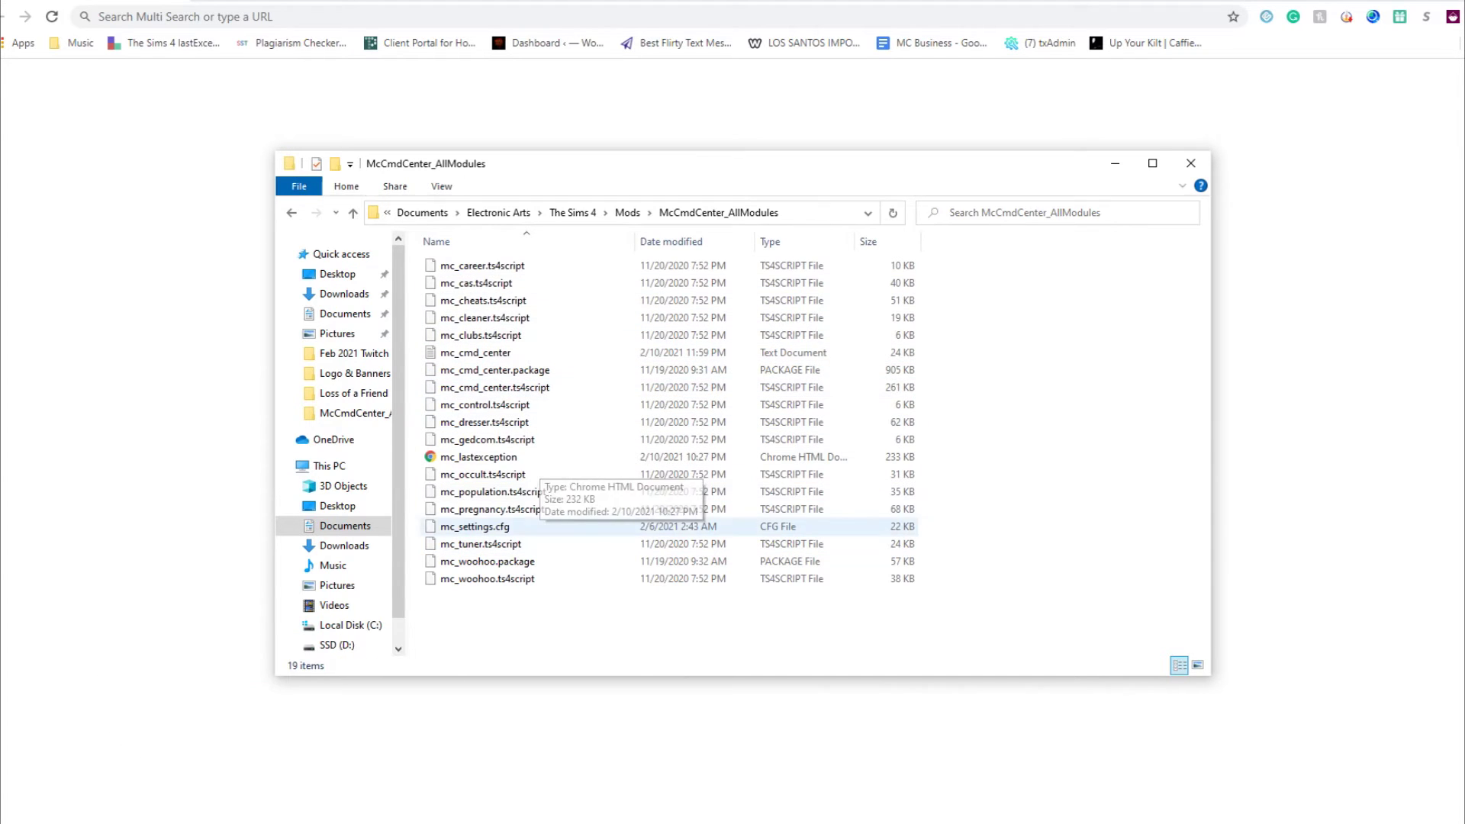
Delete every file in the McCmdCenter_AllModules folder except mc_settings.cfg
left_click(510, 527)
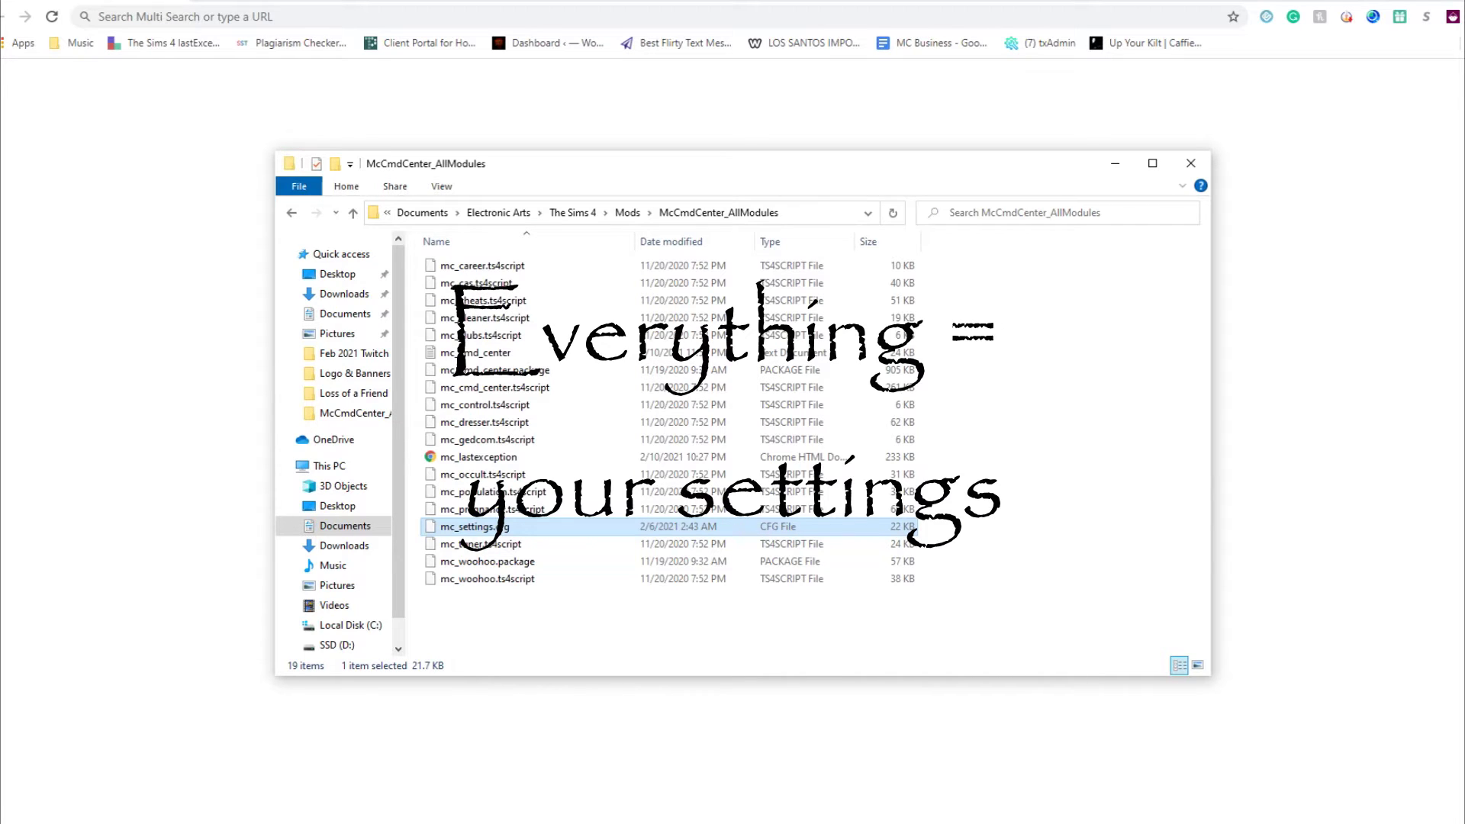
left_click(504, 370)
key("ctrl+a")
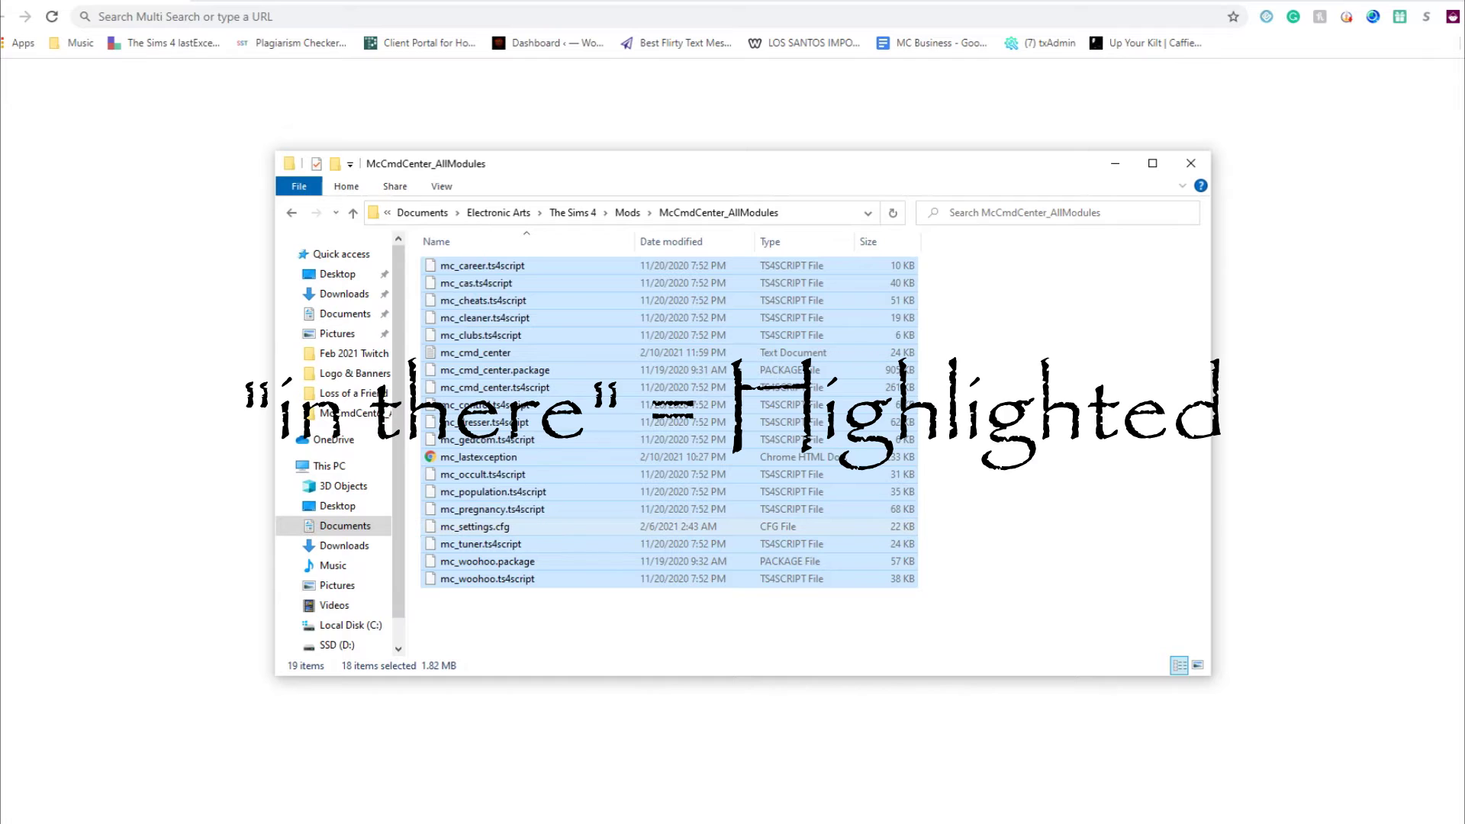
key("Delete")
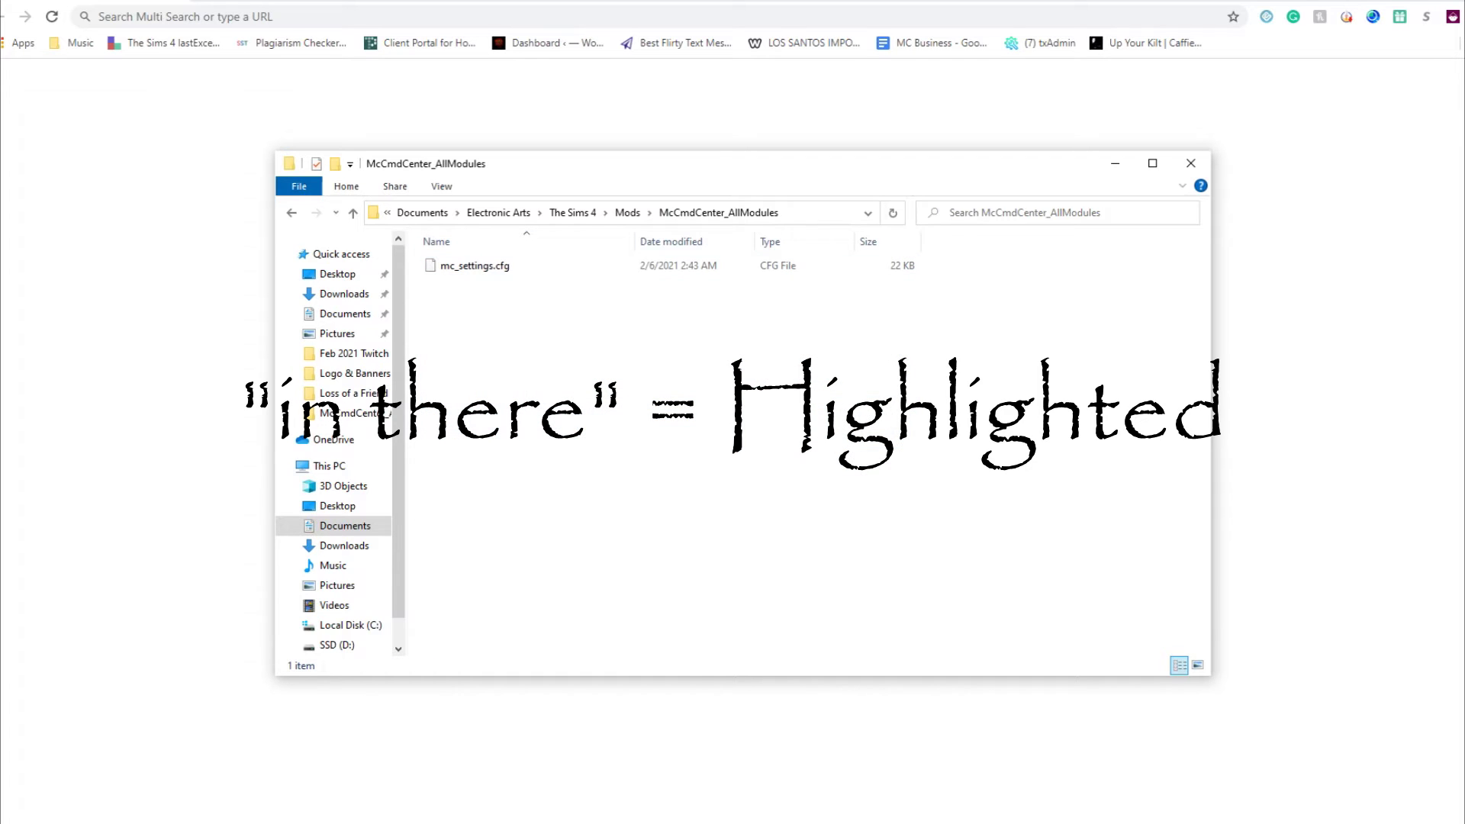
Switch to Chrome and open the MC Command Center website at deaderpool-mccc.com
left_click(229, 16)
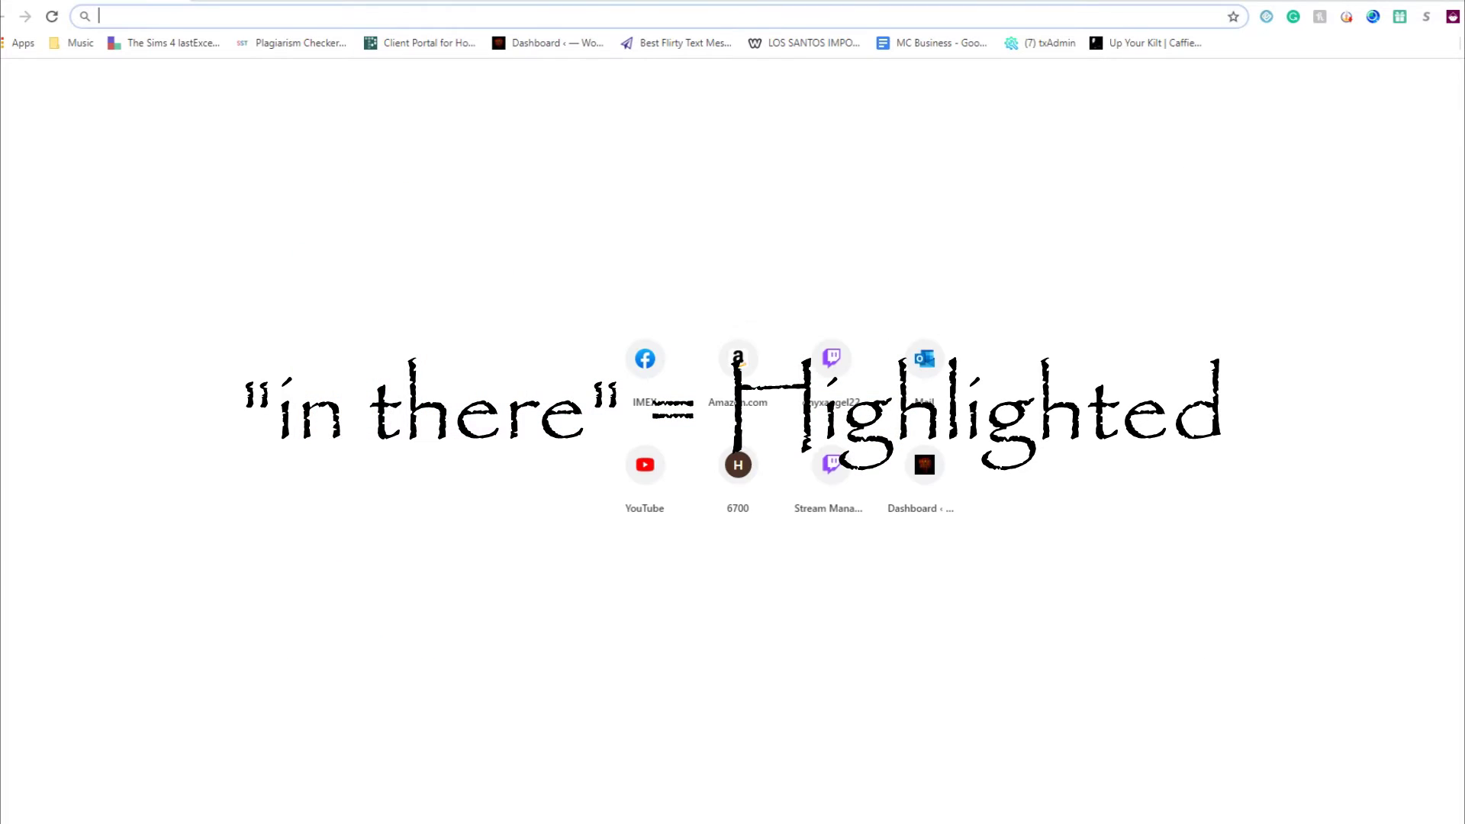
type("mc")
key("Down")
key("Down")
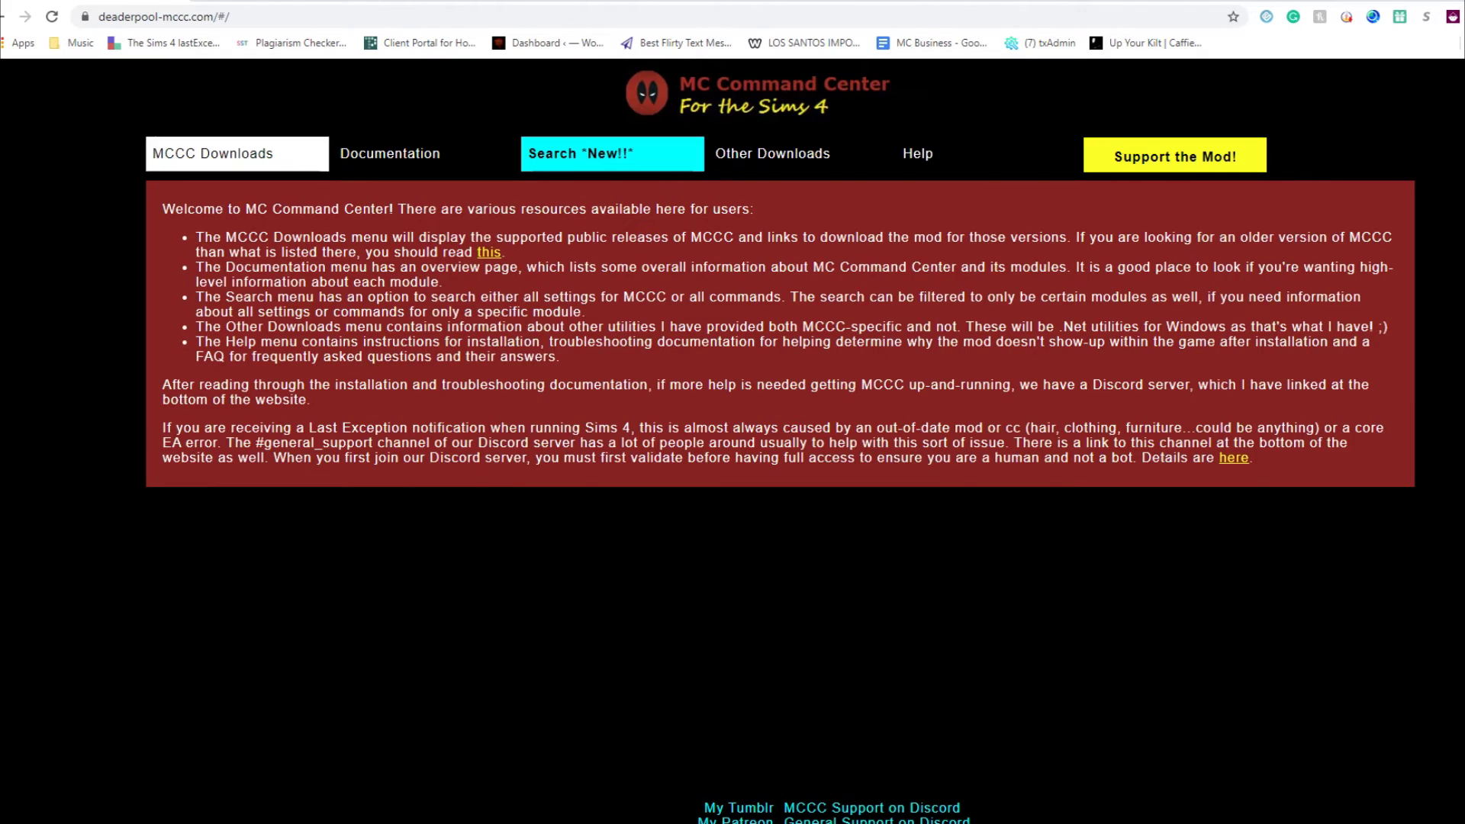
Download the MC Command Center 7.5.3 and MC Woohoo 7.5.3 archives from the MCCC releases page to the Downloads folder
left_click(238, 155)
scroll(774, 488, "down", 1)
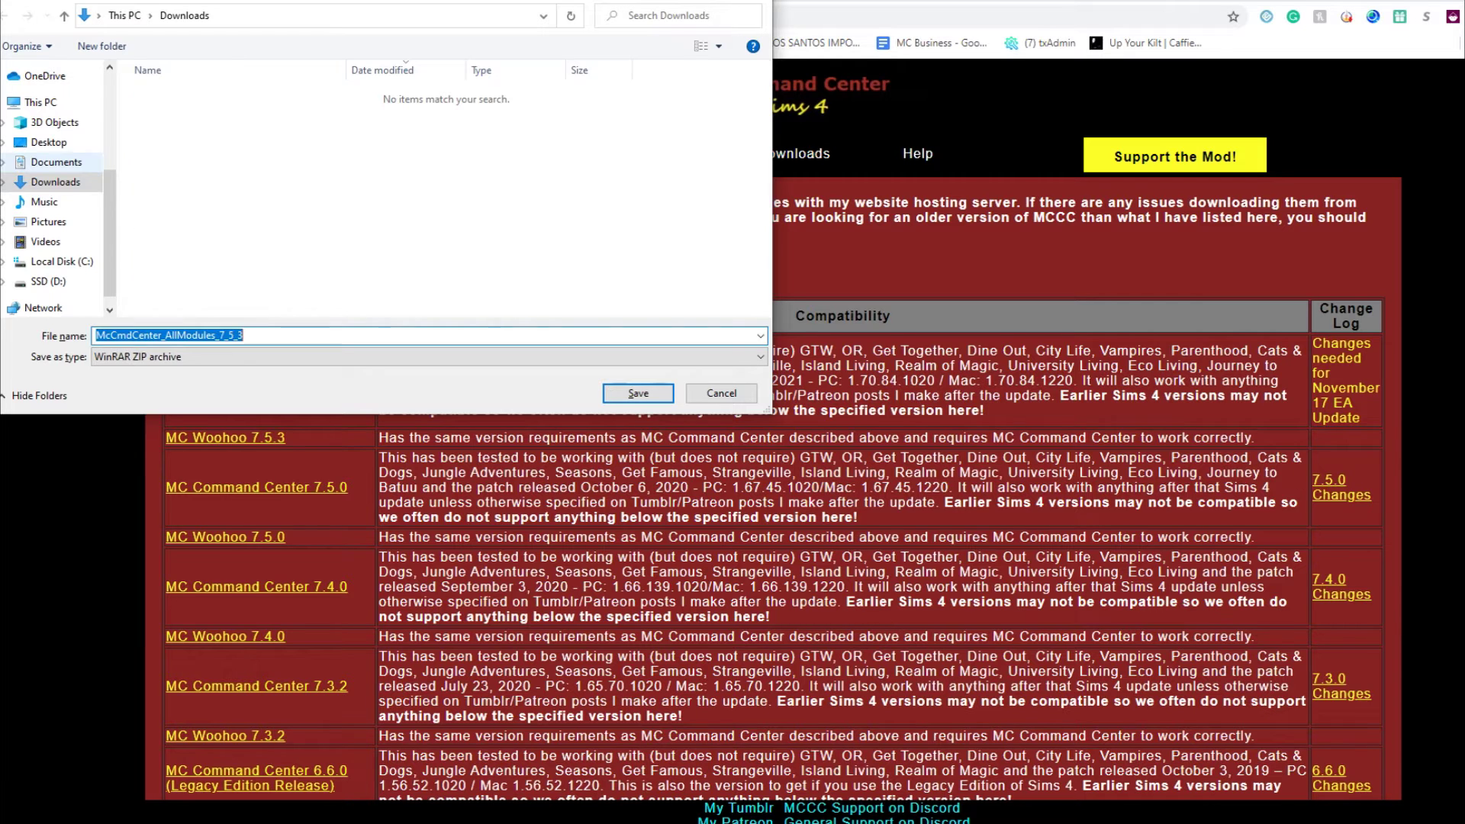
left_click(56, 183)
left_click(638, 394)
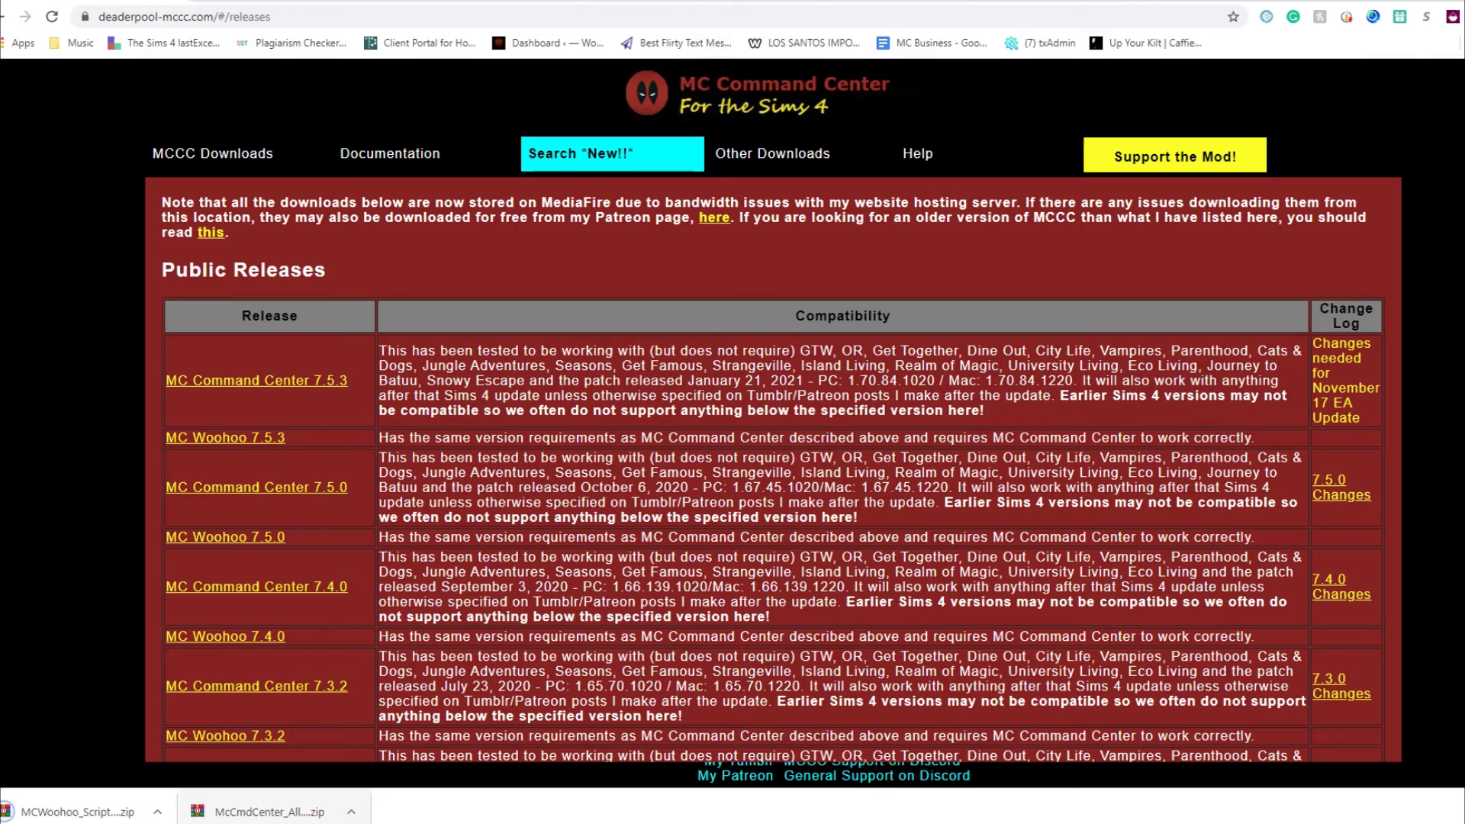
Extract all files of the downloaded McCmdCenter_AllModules_7_5_3 archive with WinRAR into the McCmdCenter_AllModules folder in The Sims 4 Mods
left_click(268, 812)
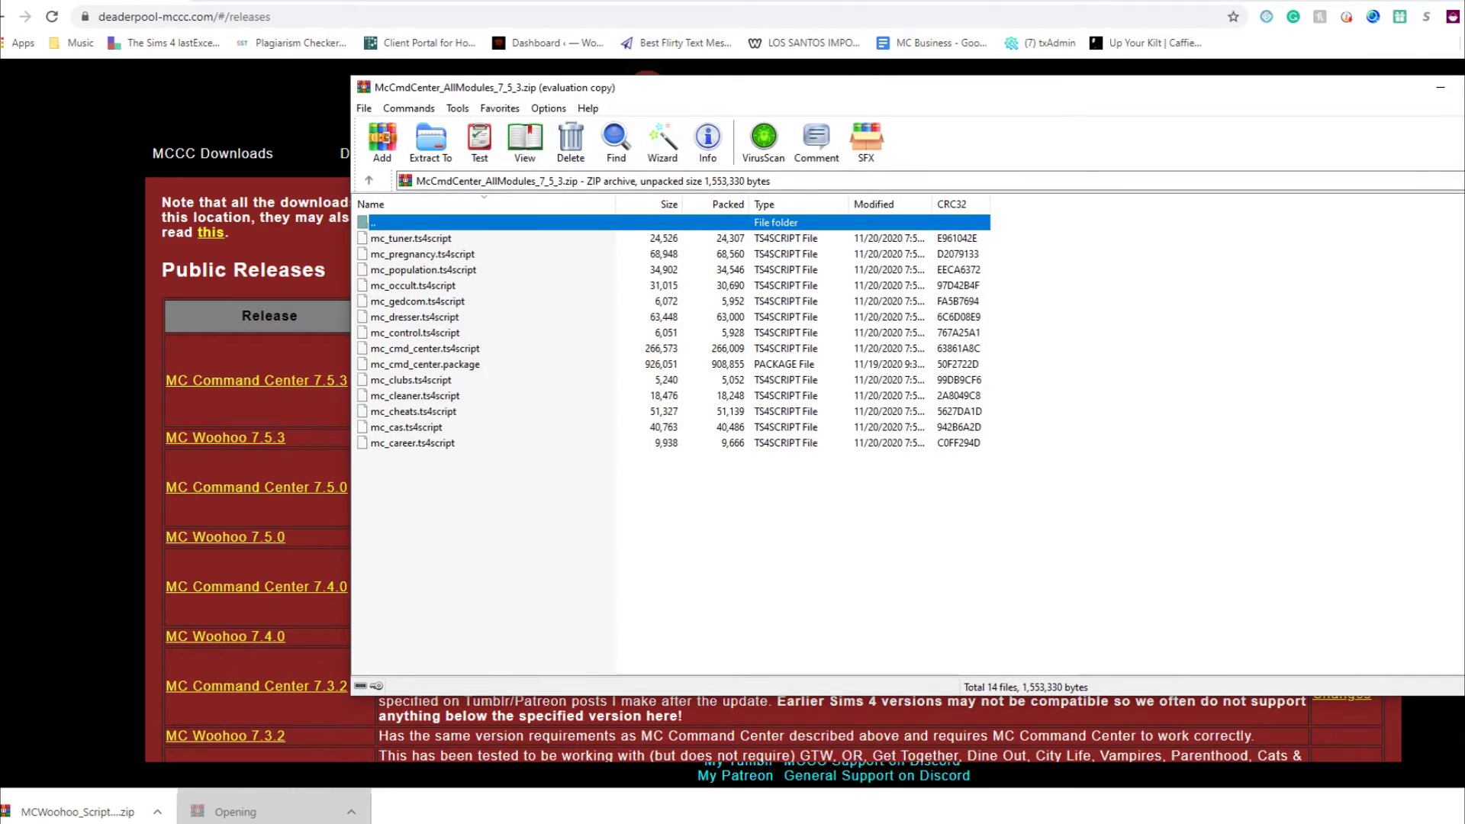
key("super+Down")
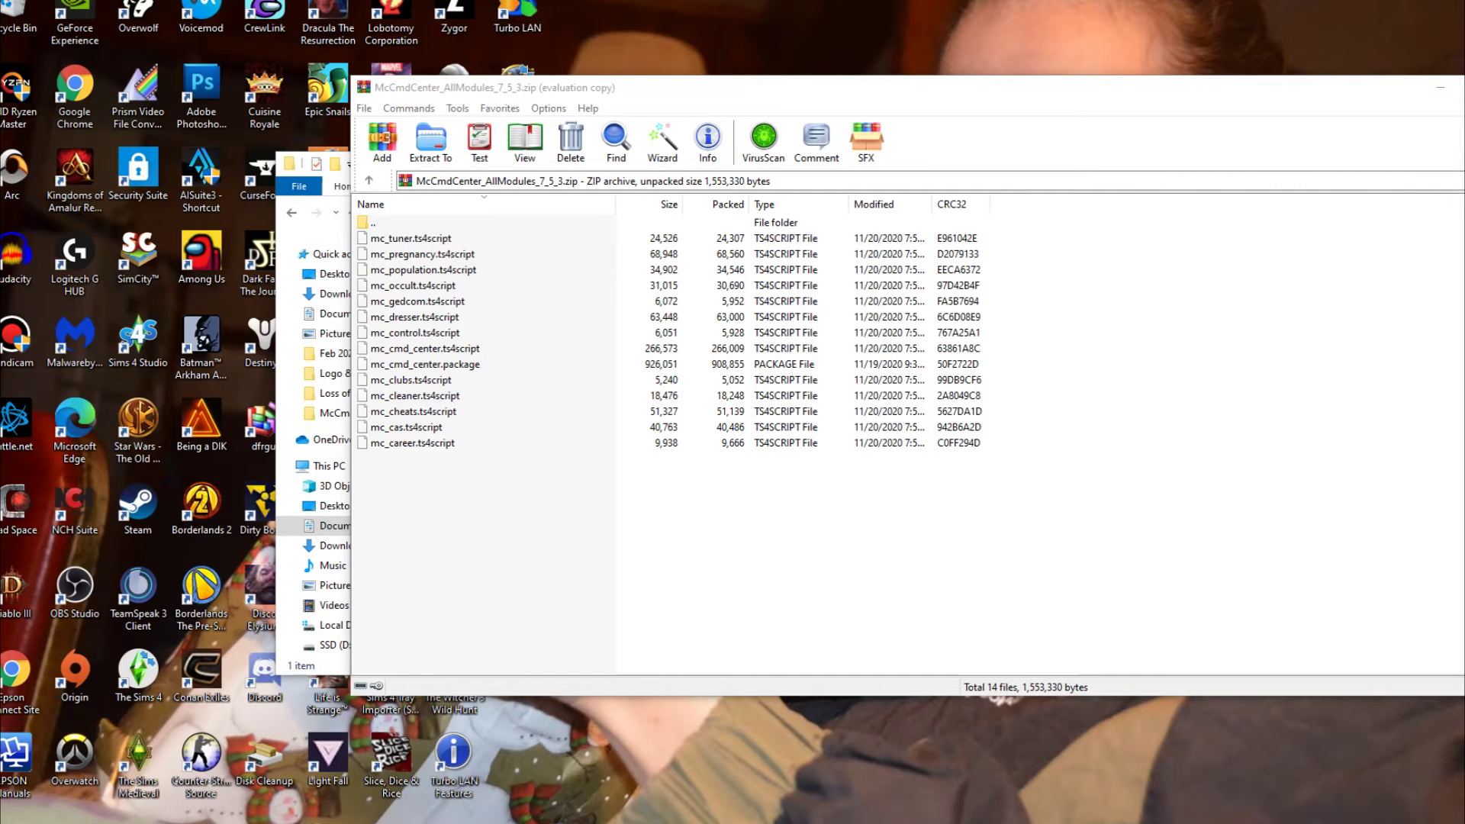
left_click(411, 239)
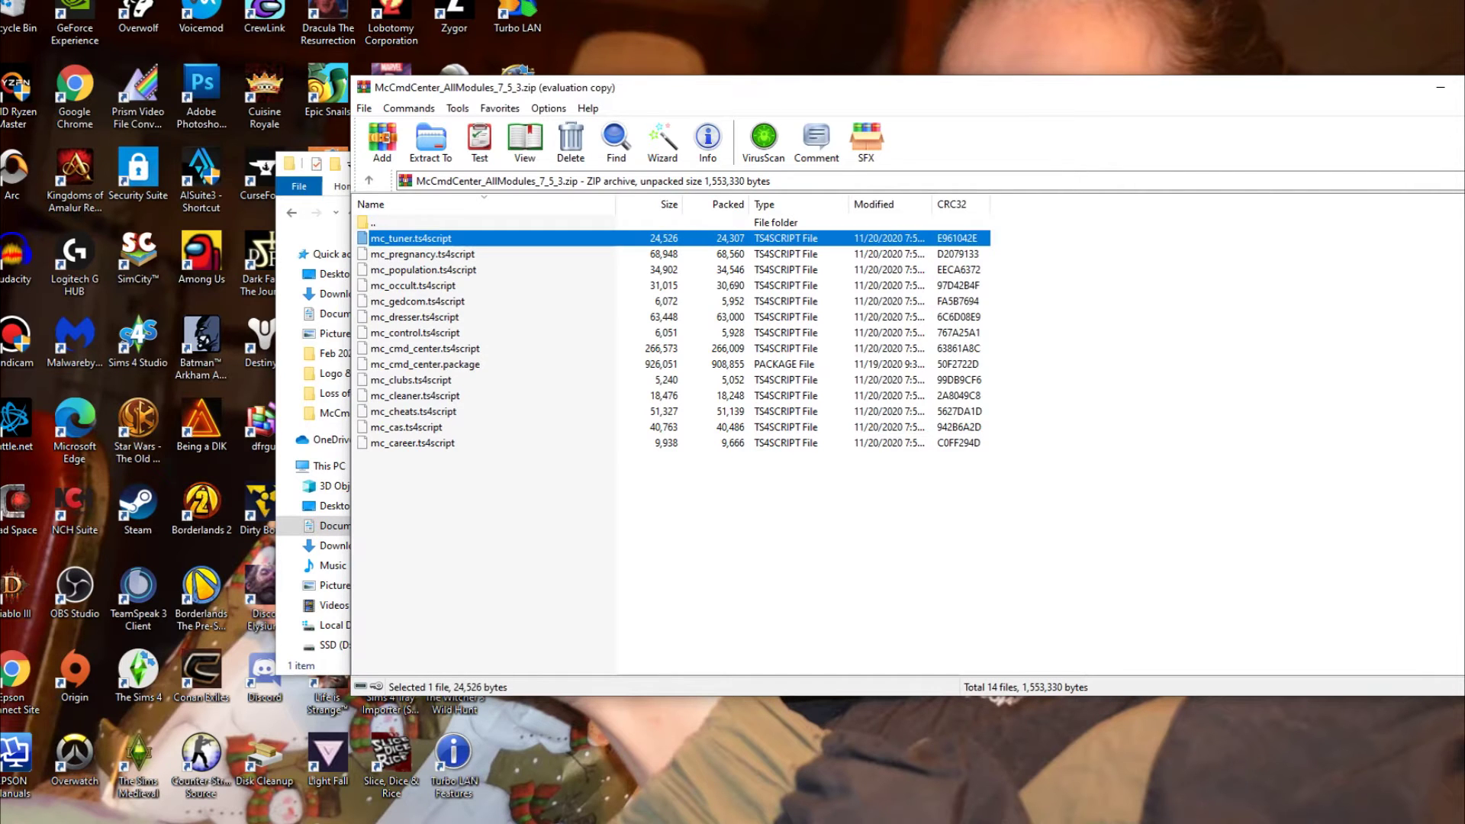
key("ctrl+a")
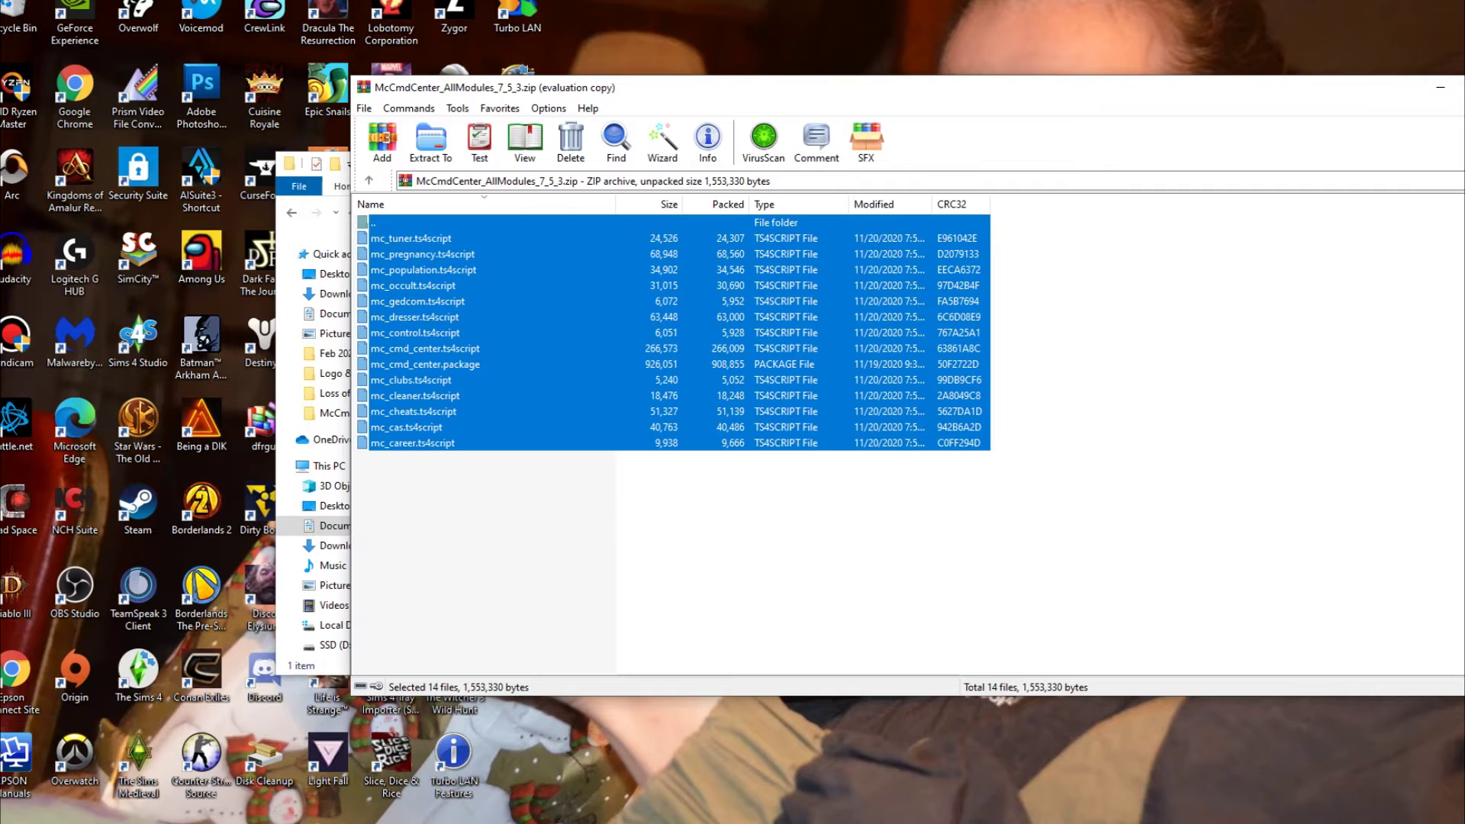
key("ctrl+c")
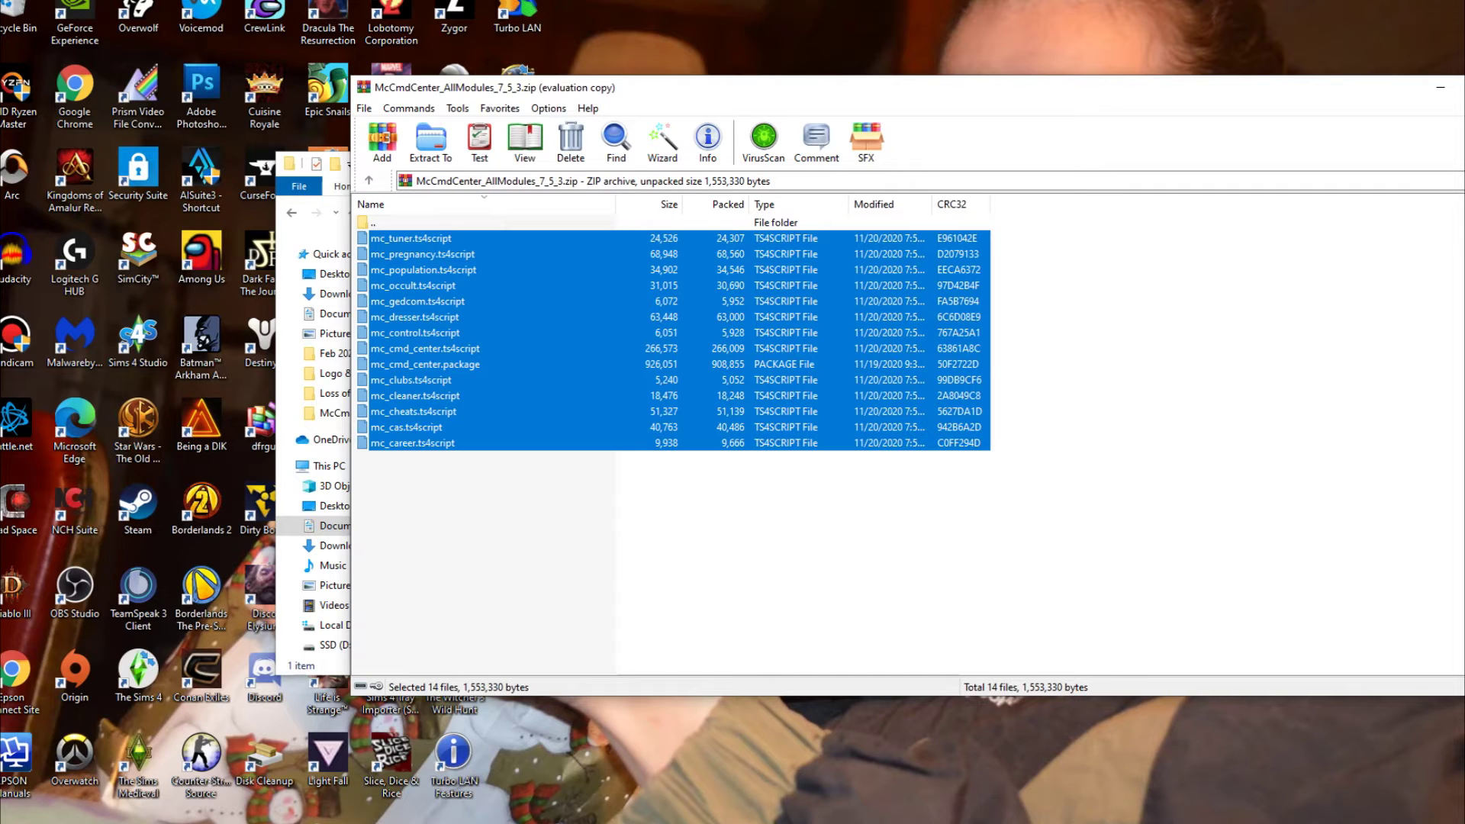
left_click(430, 144)
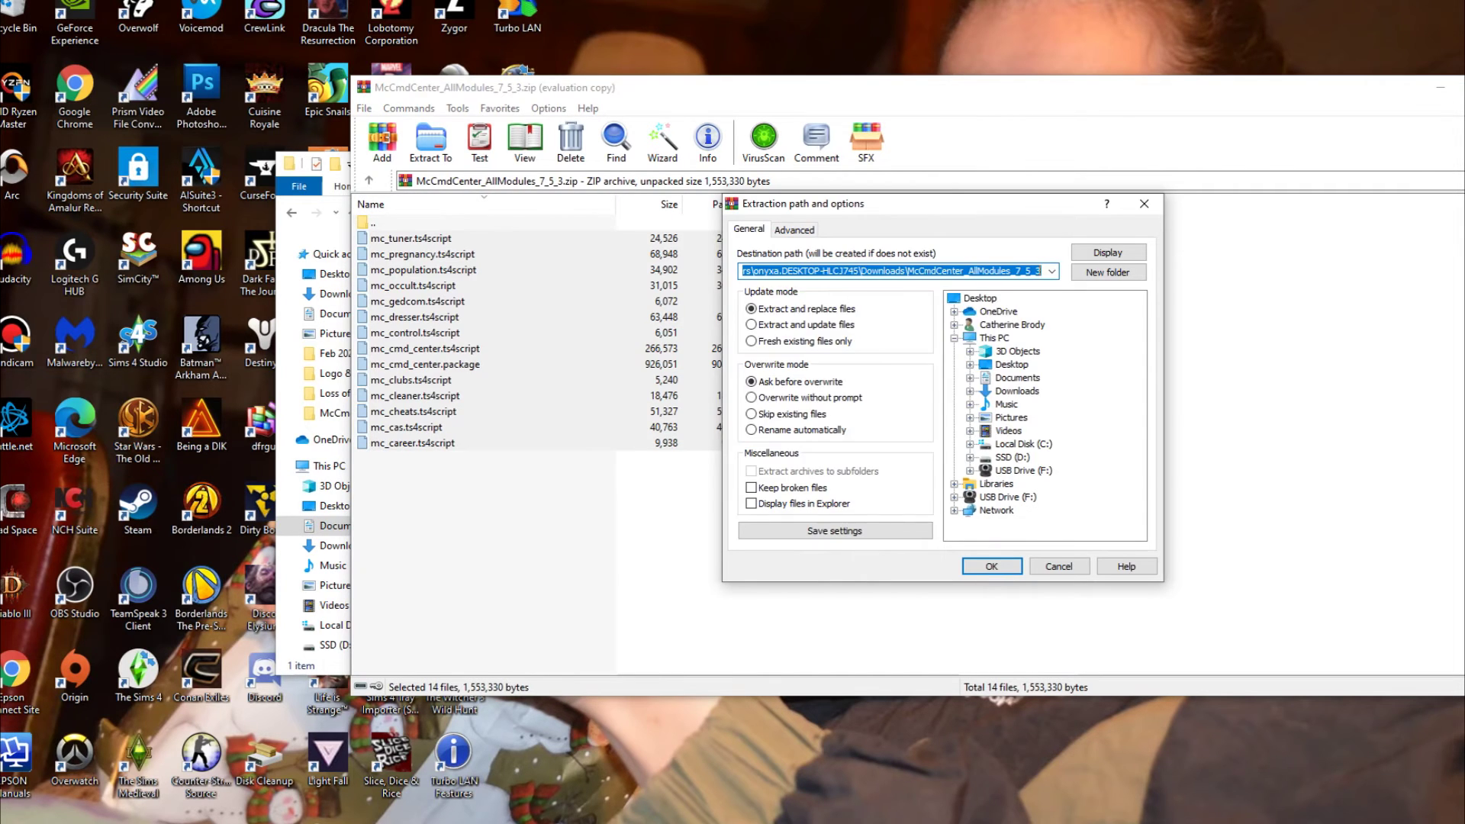
left_click(1053, 272)
key("Down")
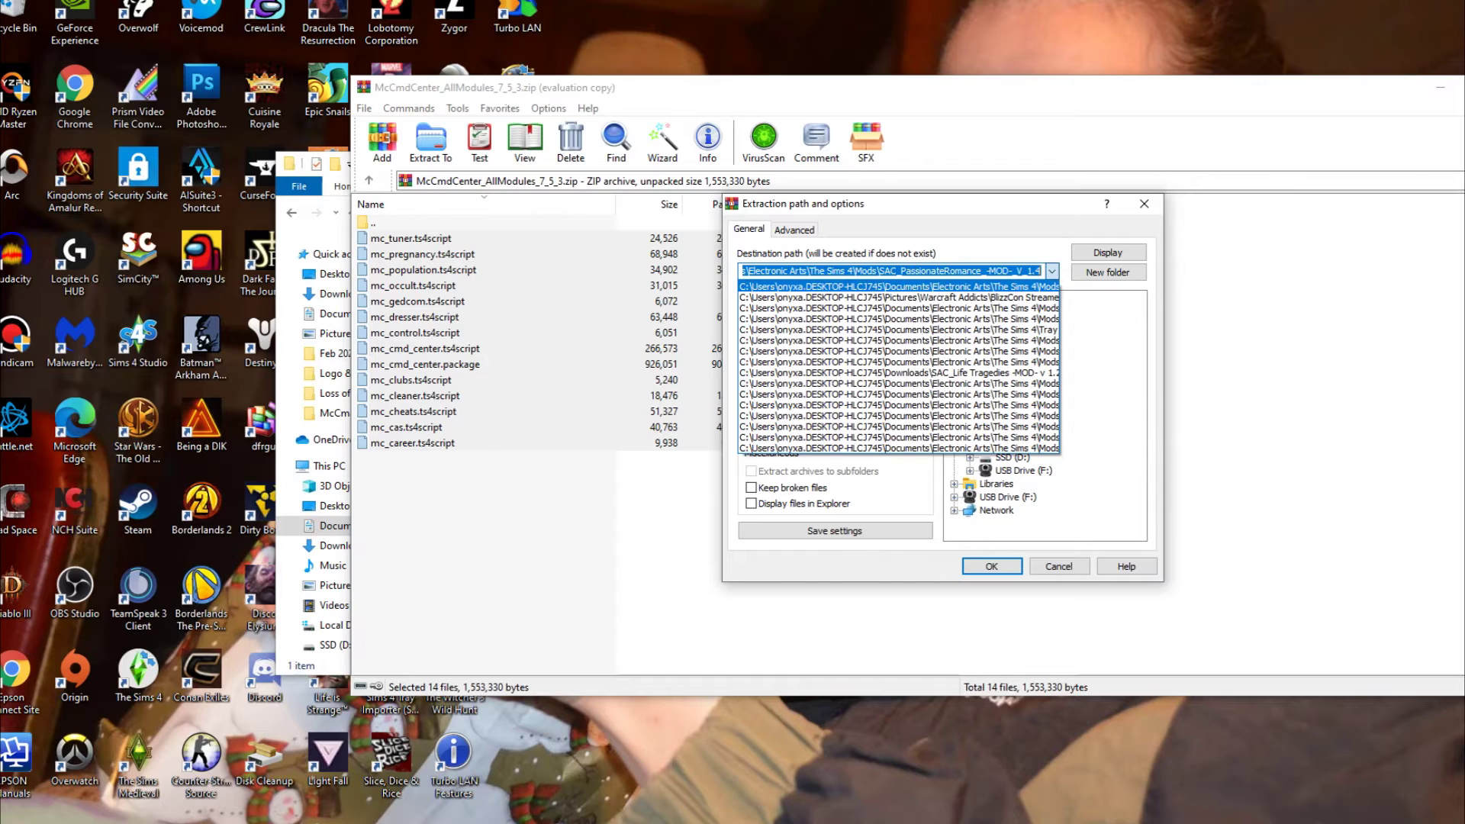
key("Return")
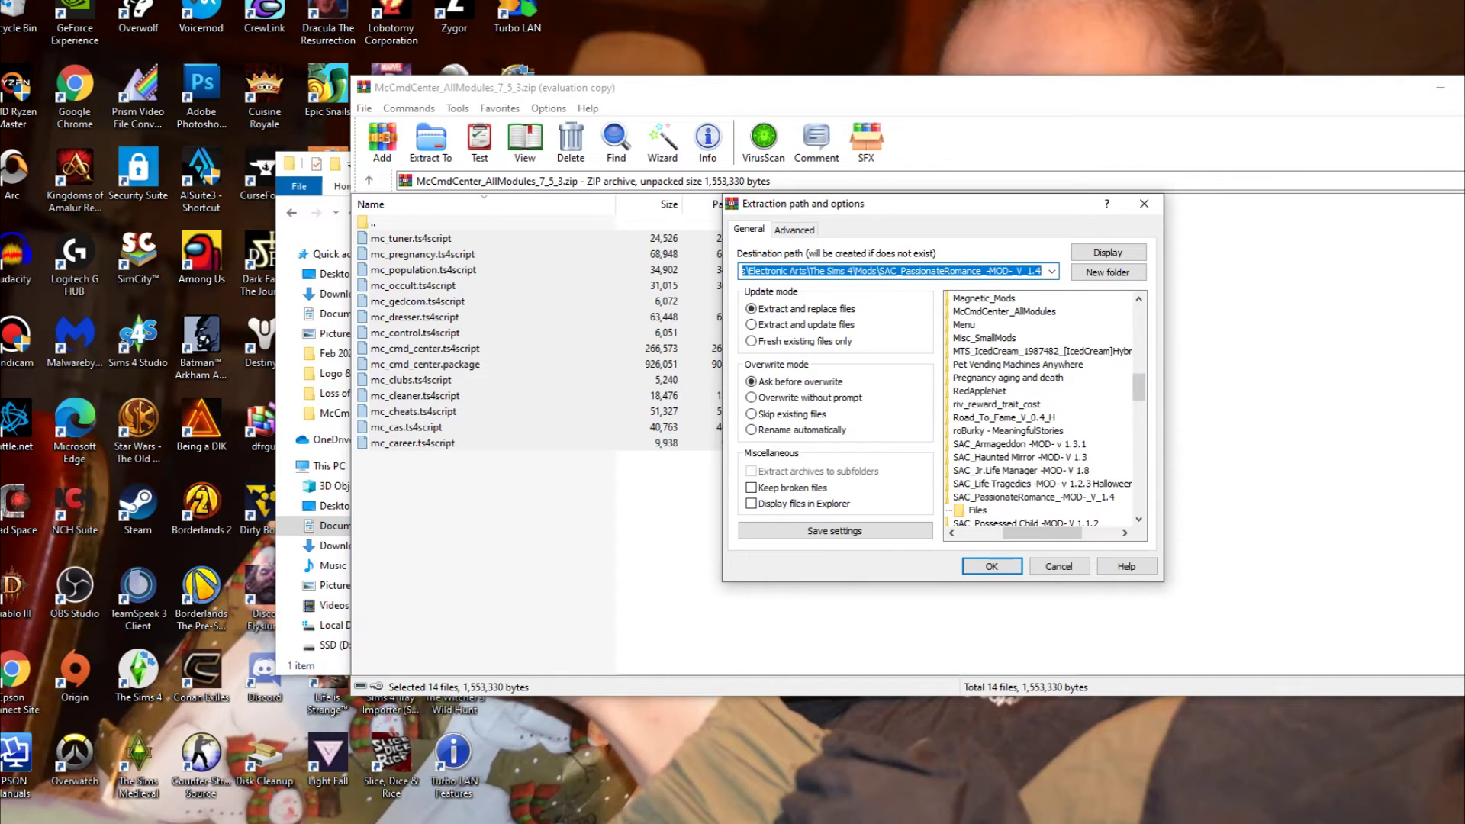
left_click(1004, 312)
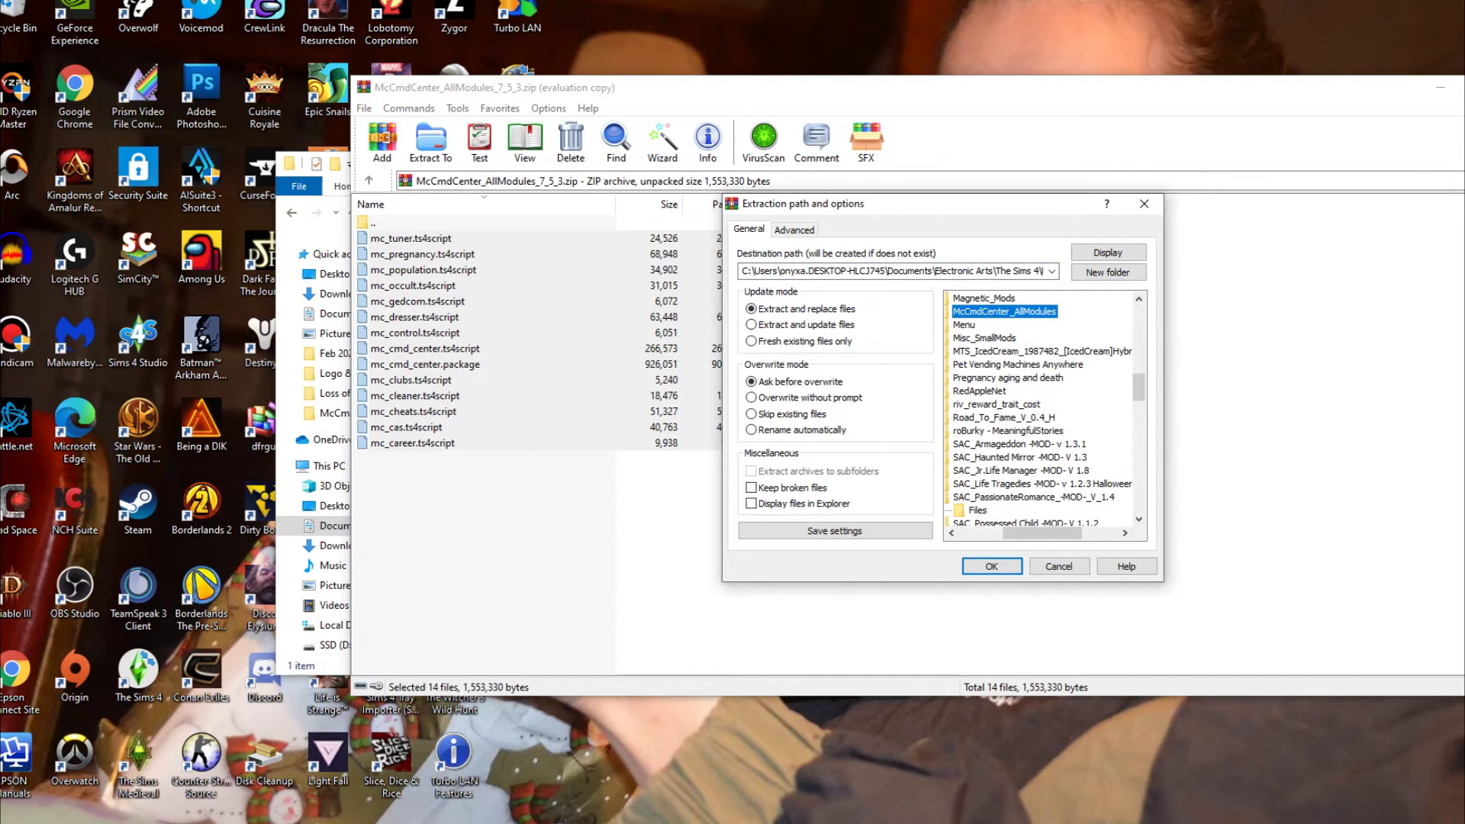
left_click(993, 566)
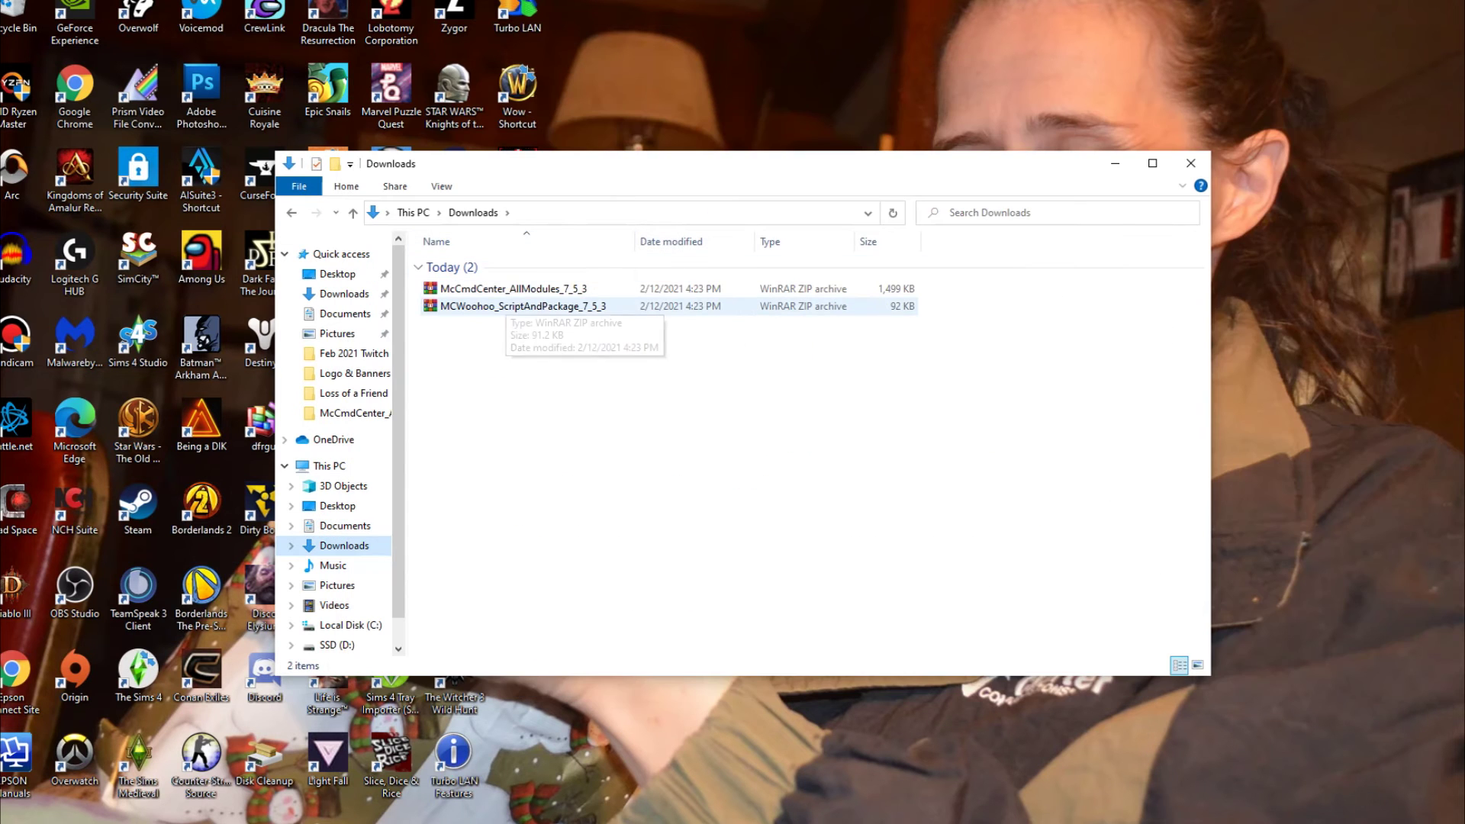
Extract both mc_woohoo files from MCWoohoo_ScriptAndPackage_7_5_3 into the McCmdCenter_AllModules mod folder, and close the archive and the Downloads window
double_click(504, 306)
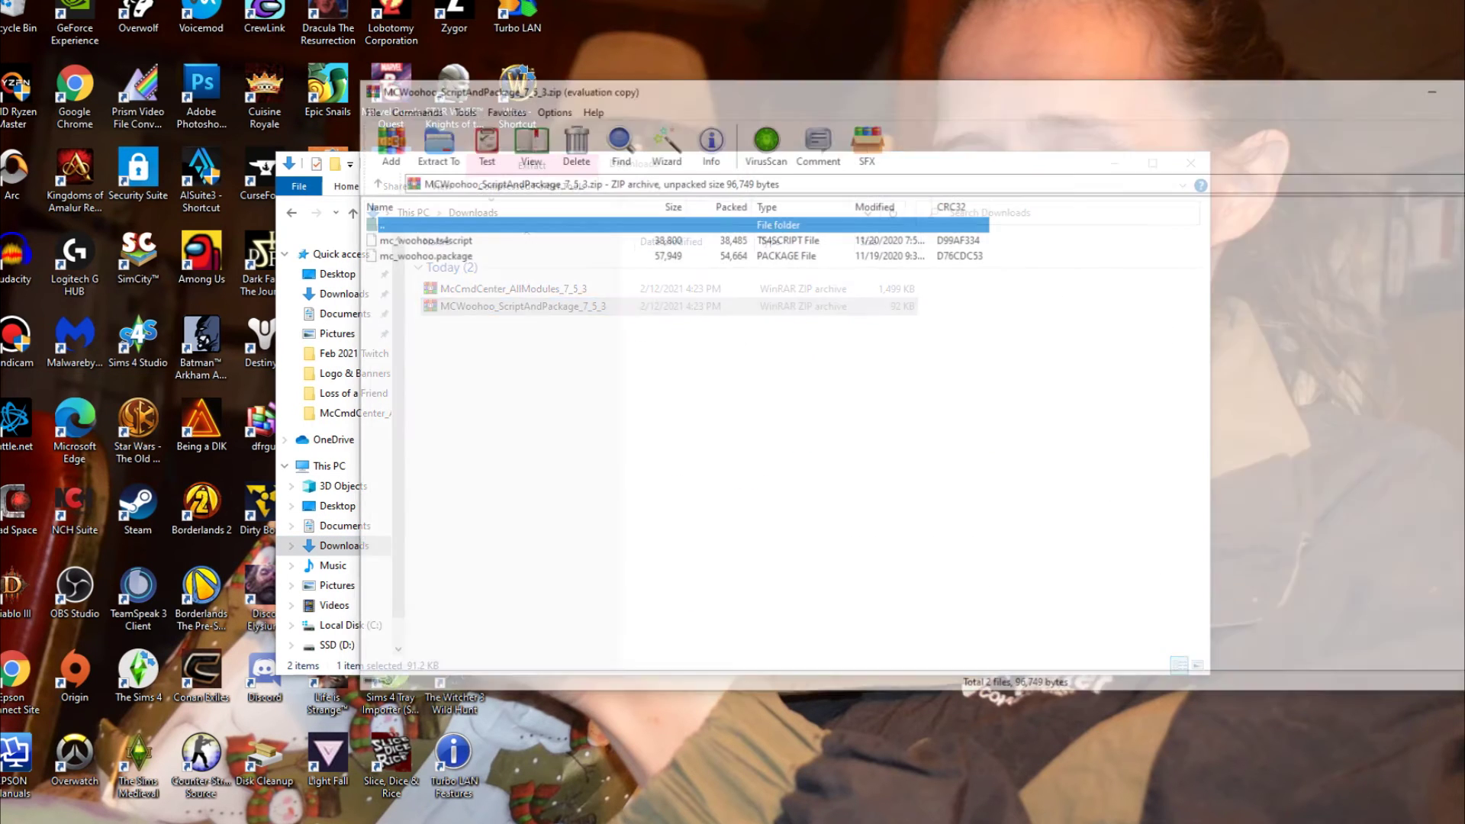
left_click(428, 239)
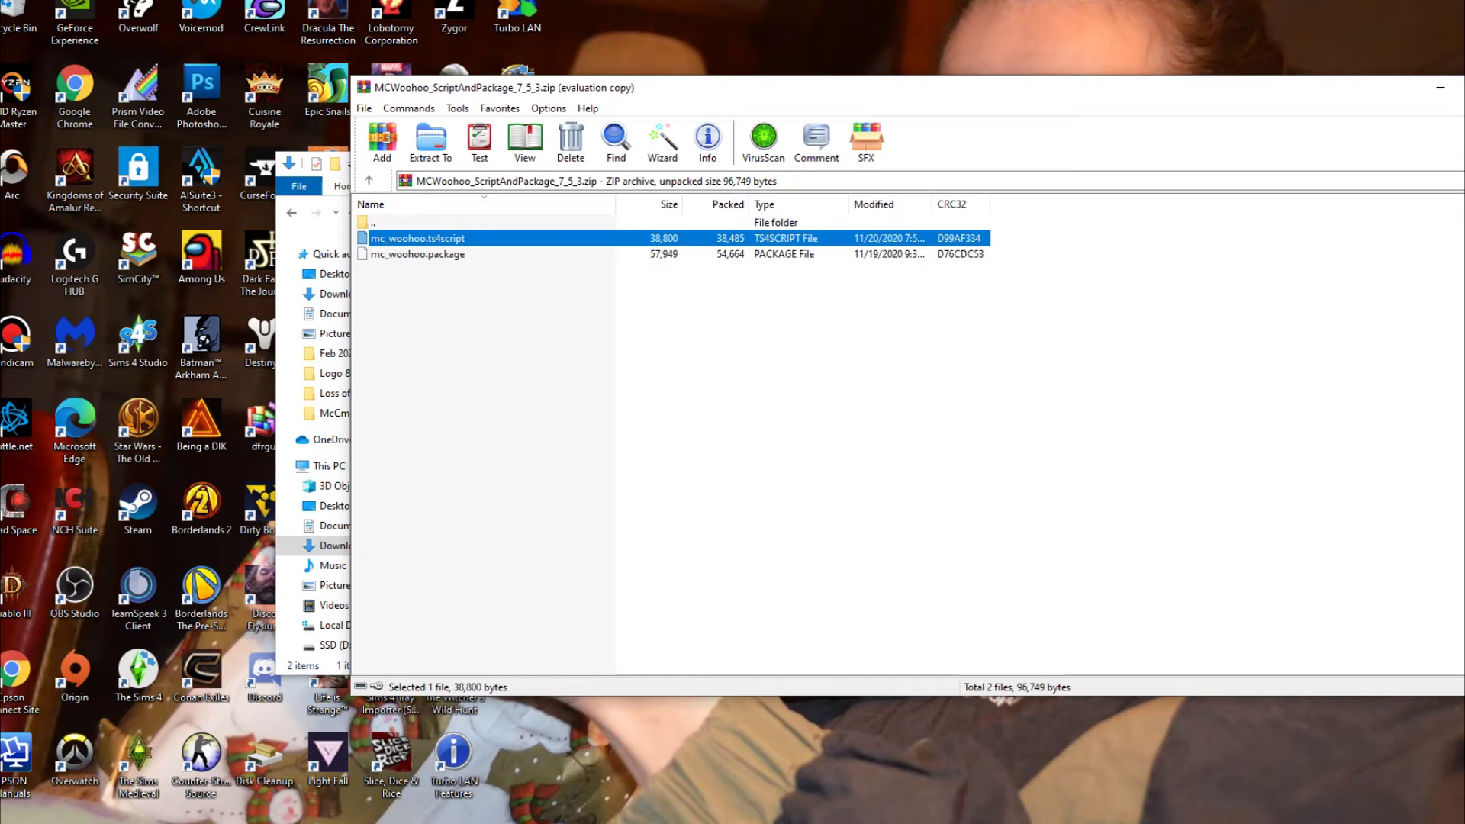
left_click(428, 255, "shift")
left_click(431, 143)
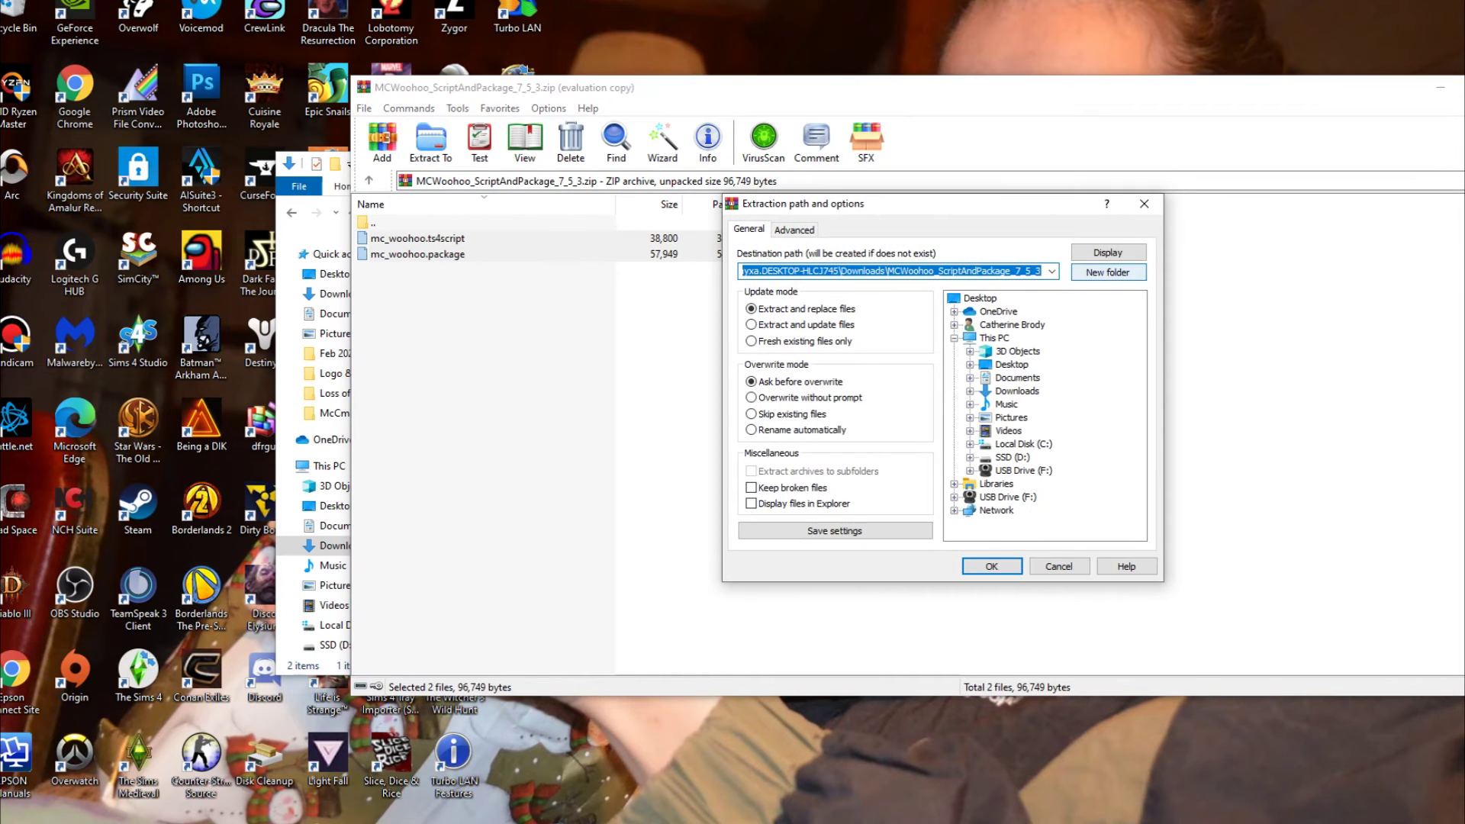
left_click(1052, 272)
left_click(992, 287)
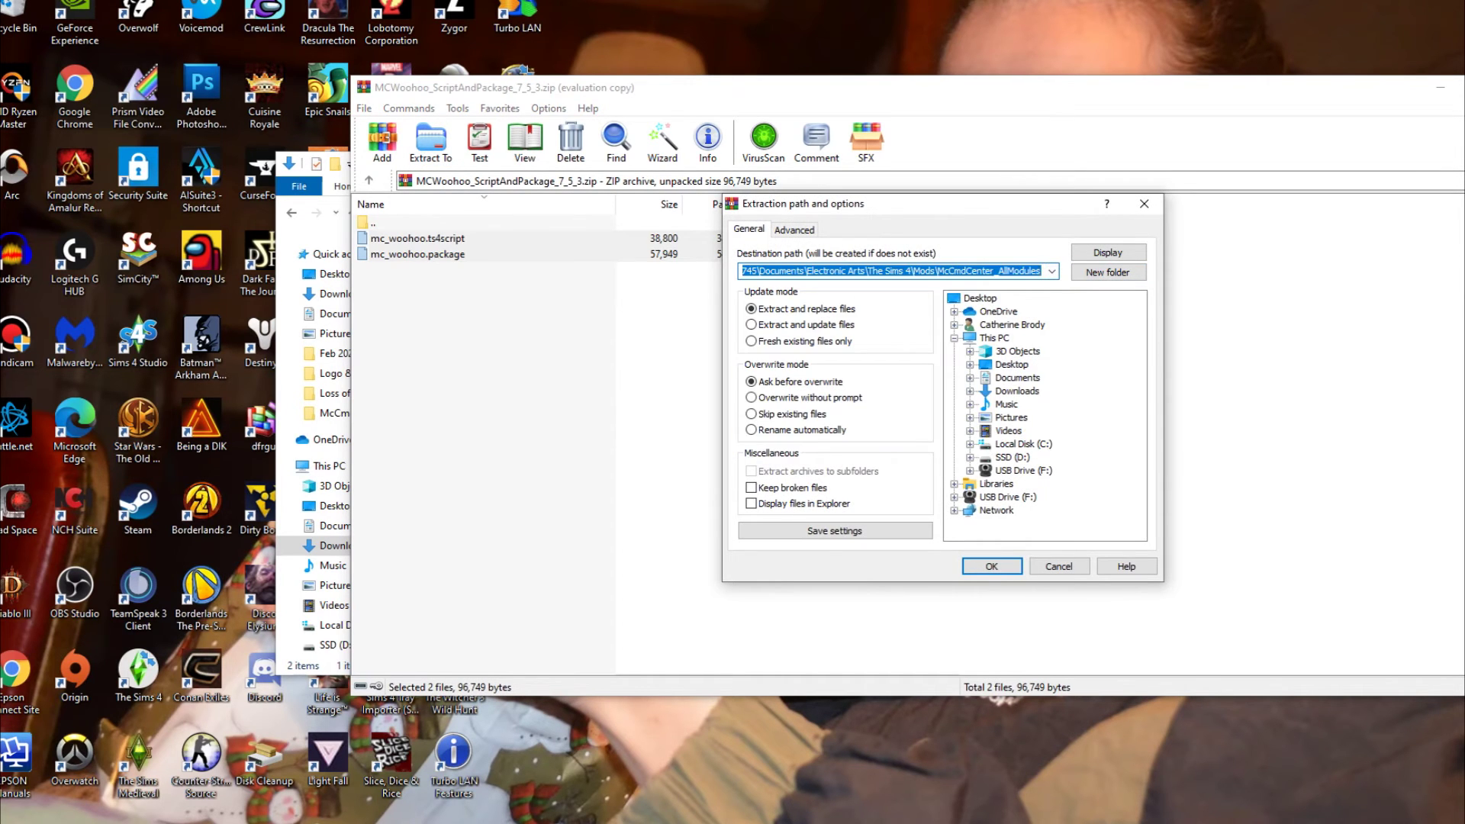
key("Return")
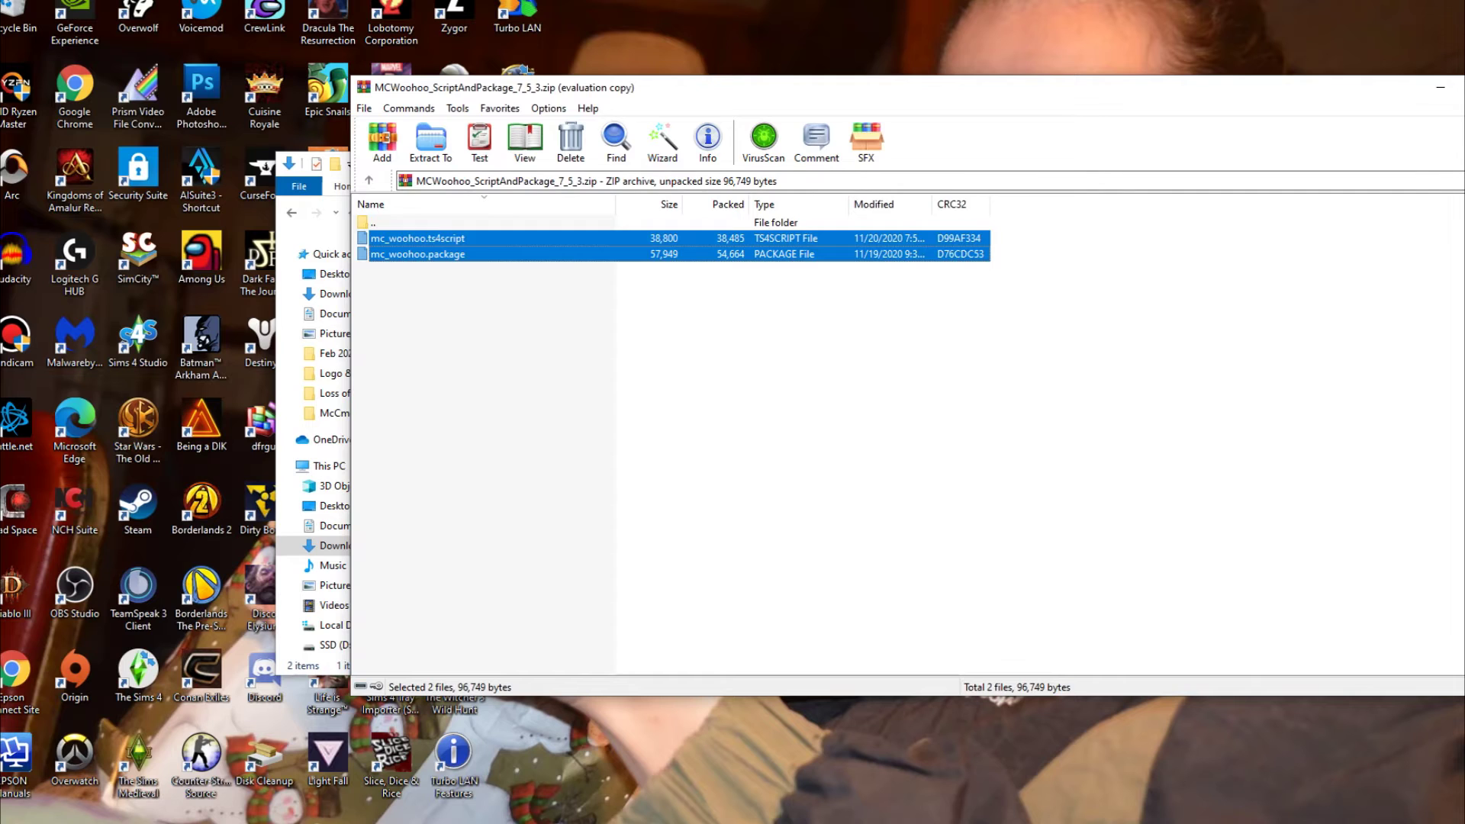
key("alt+F4")
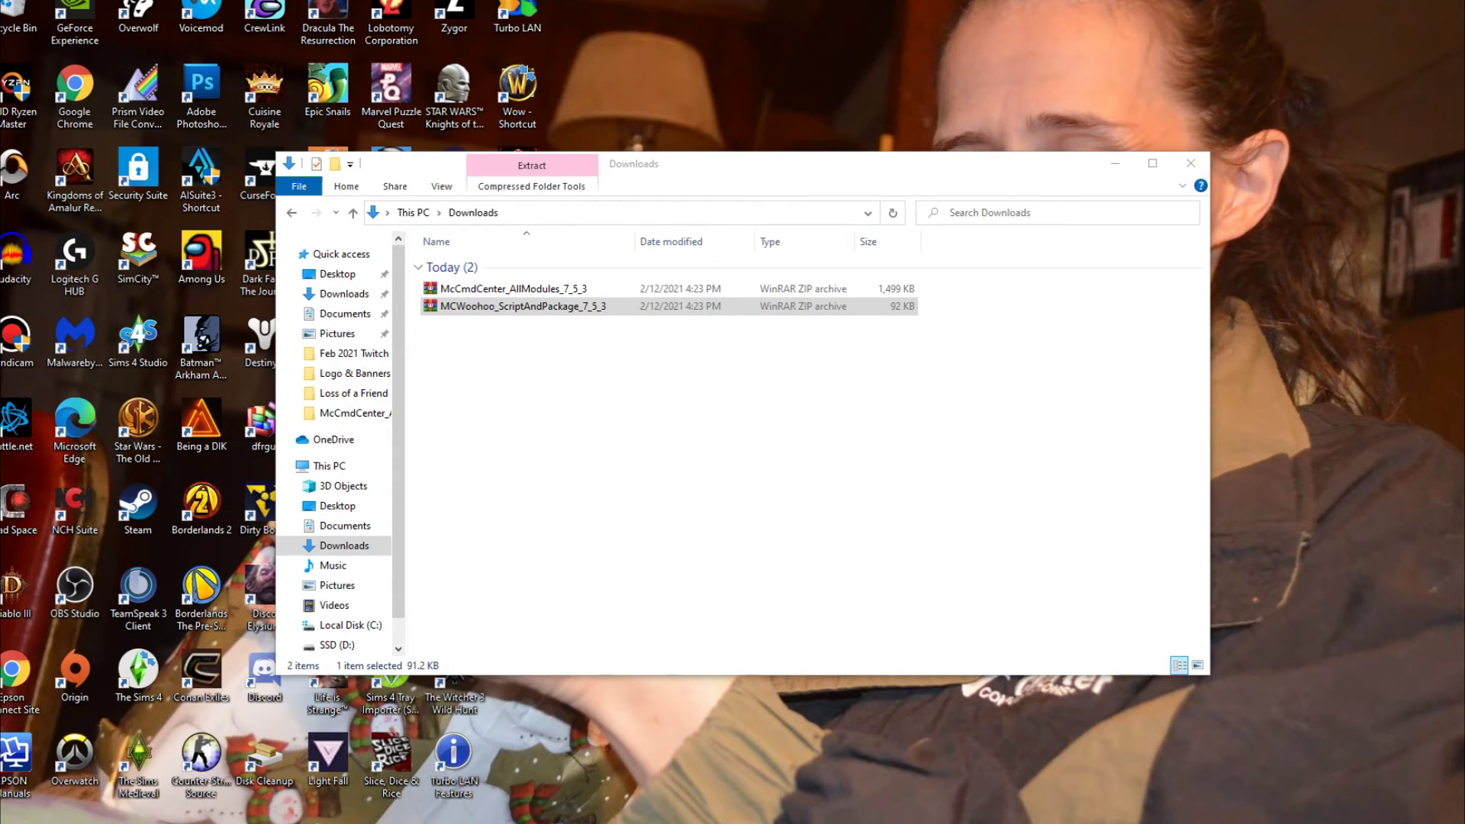
left_click(1190, 162)
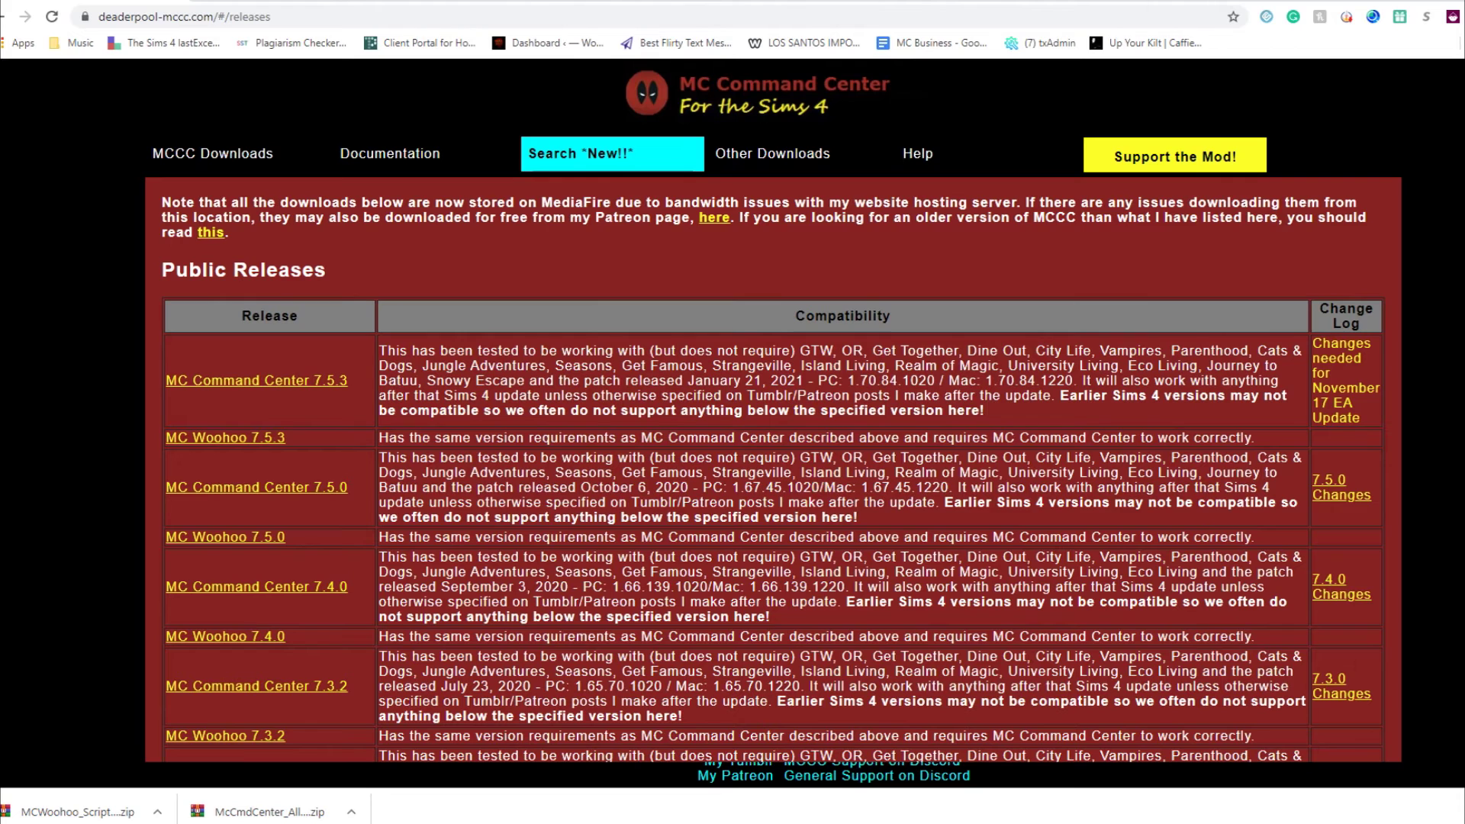
Reopen the McCmdCenter_AllModules folder under The Sims 4 Mods, check the updated files and mc_settings.cfg, and return to the Mods folder
key("super+e")
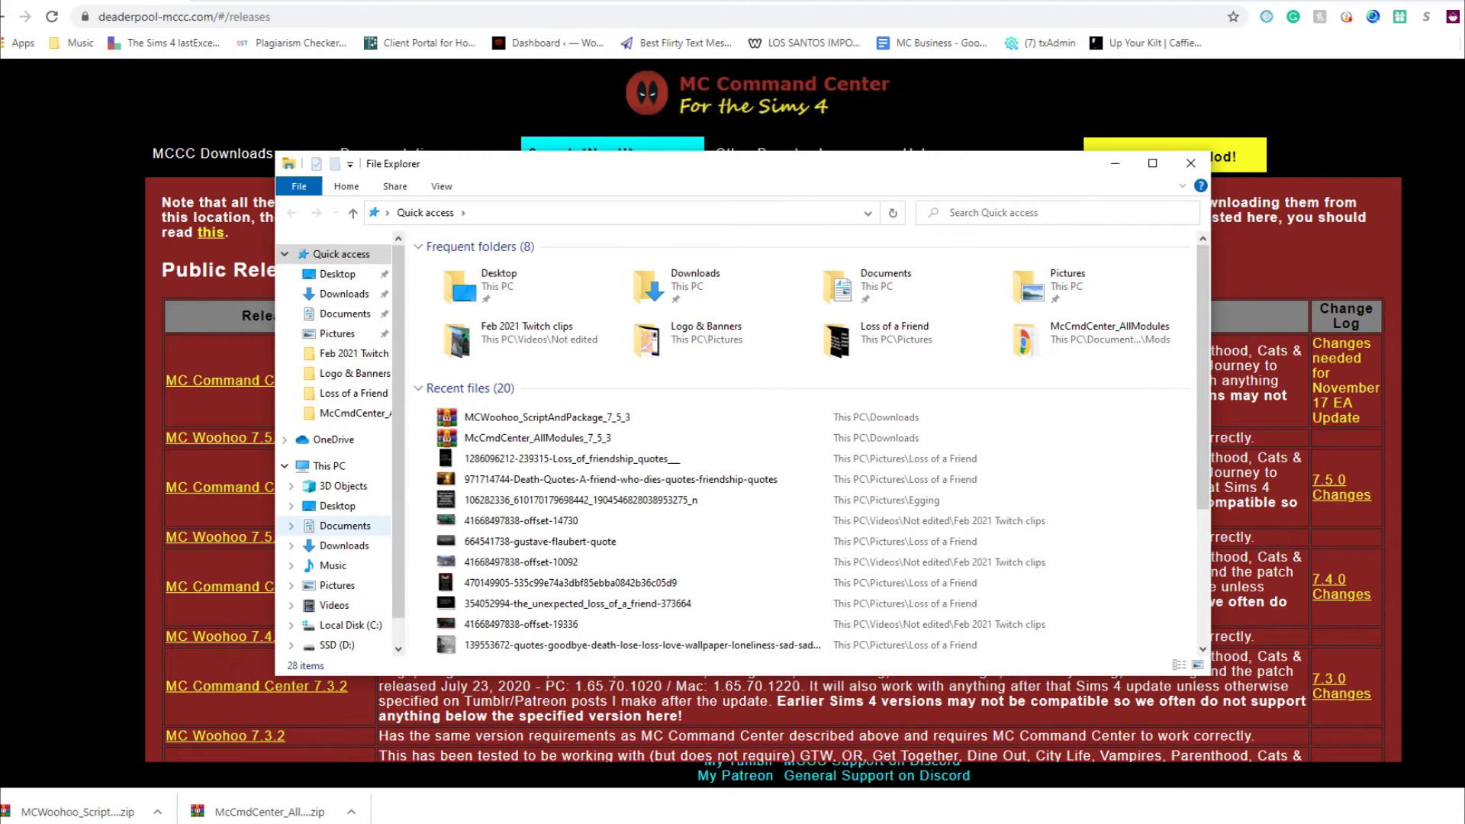
left_click(345, 526)
left_click(452, 370)
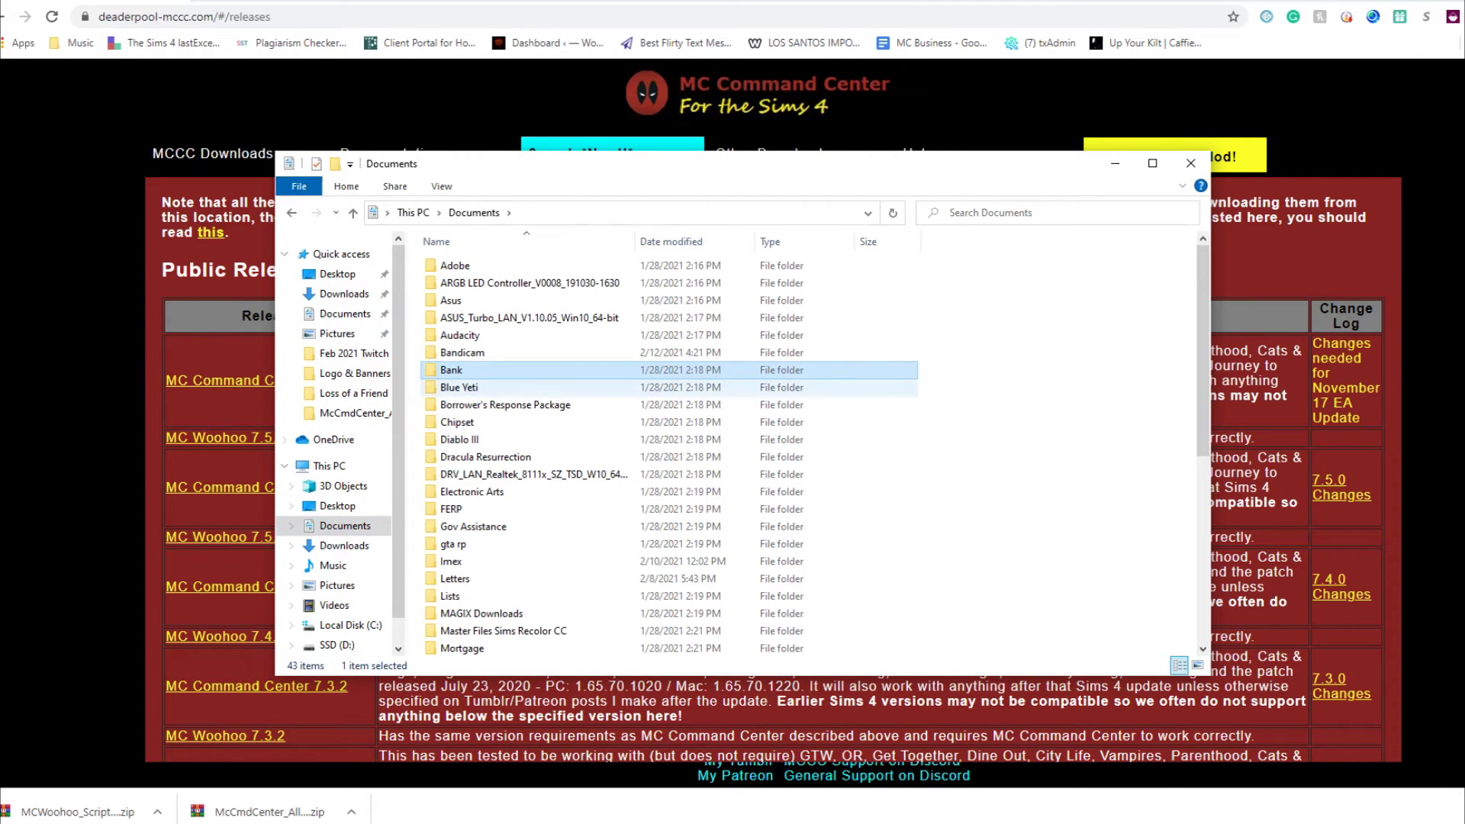
double_click(473, 491)
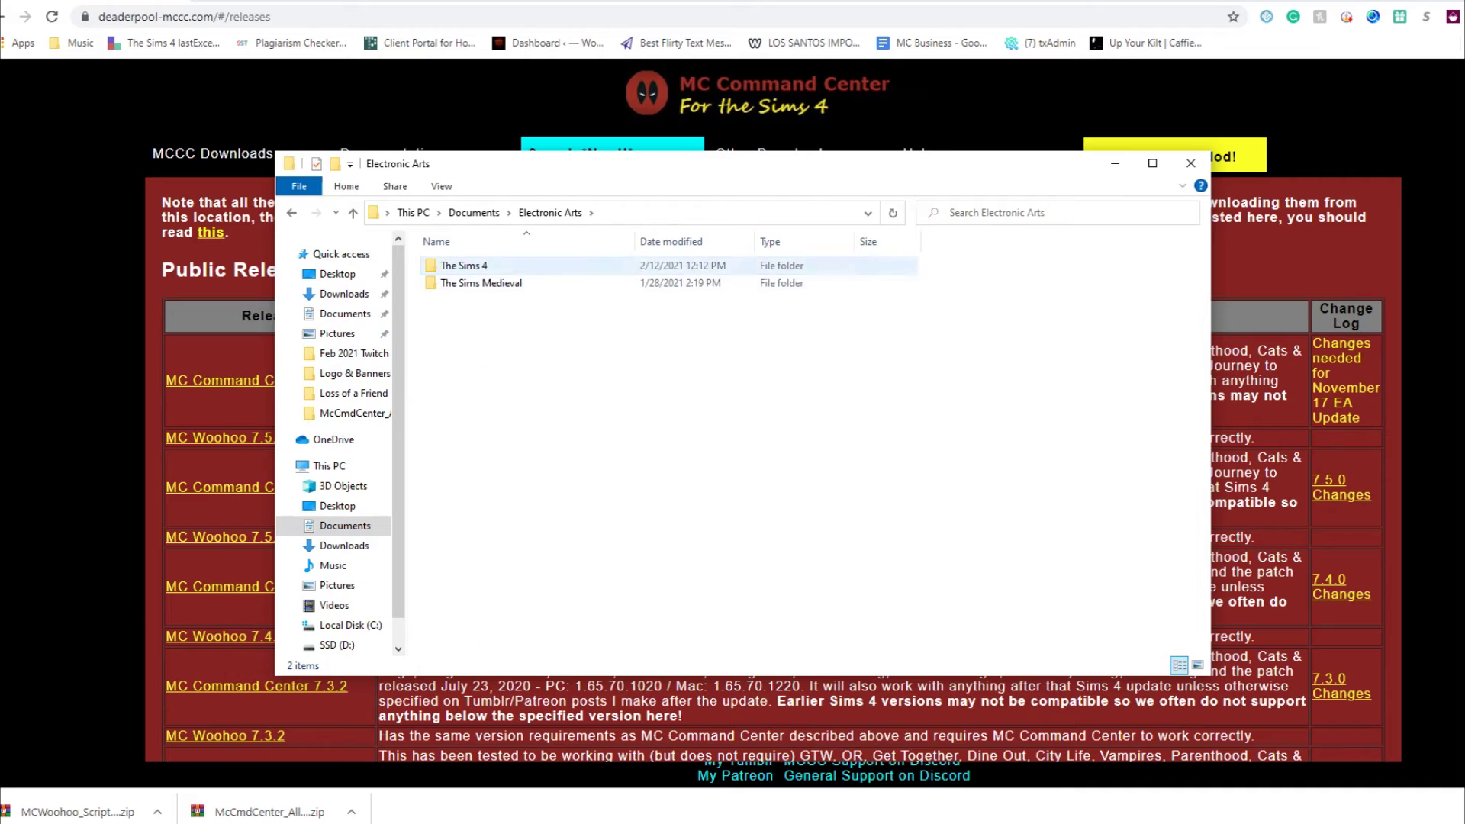
left_click(463, 266)
double_click(463, 266)
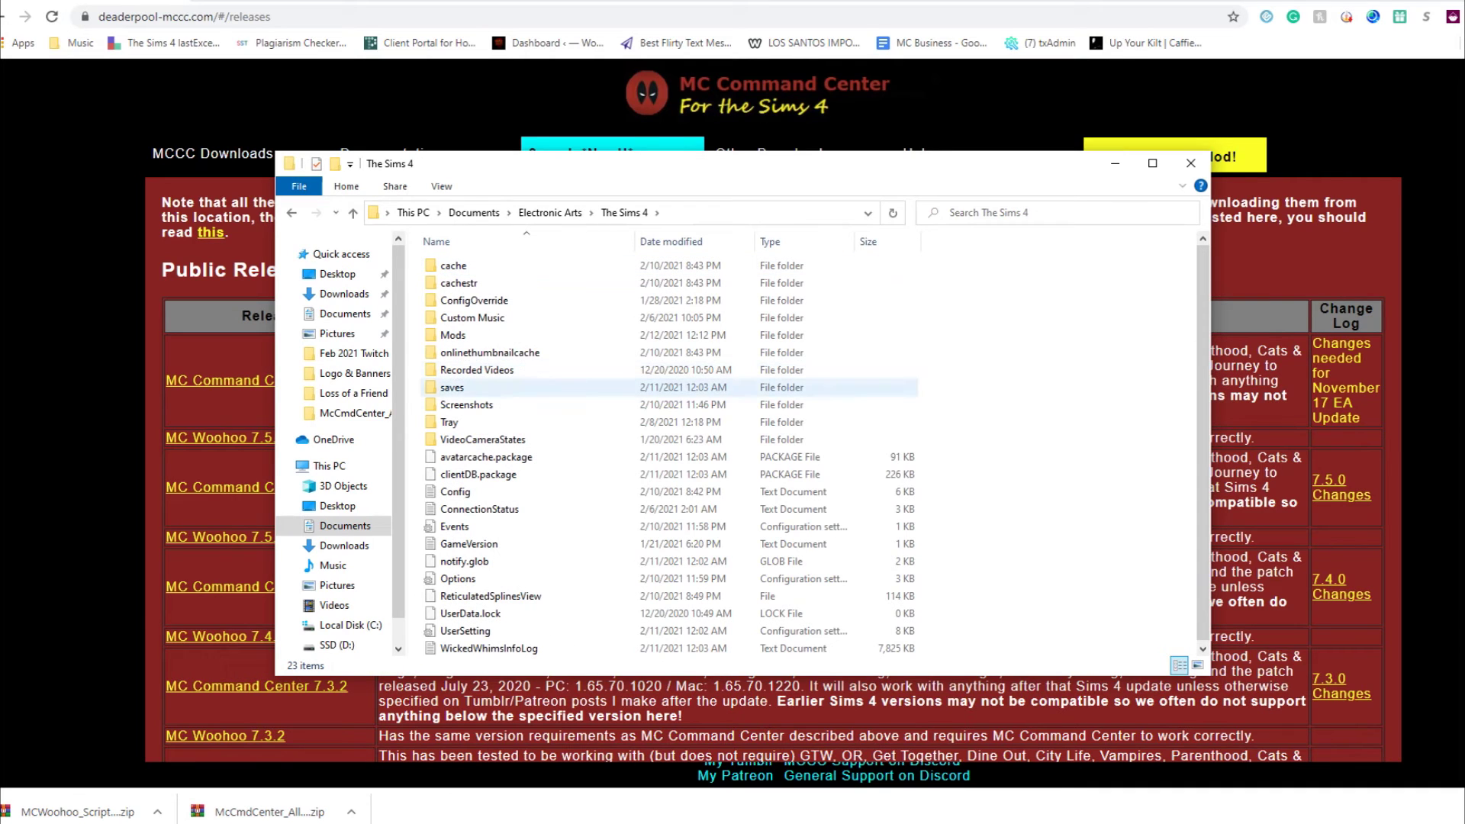
scroll(669, 528, "down", 2)
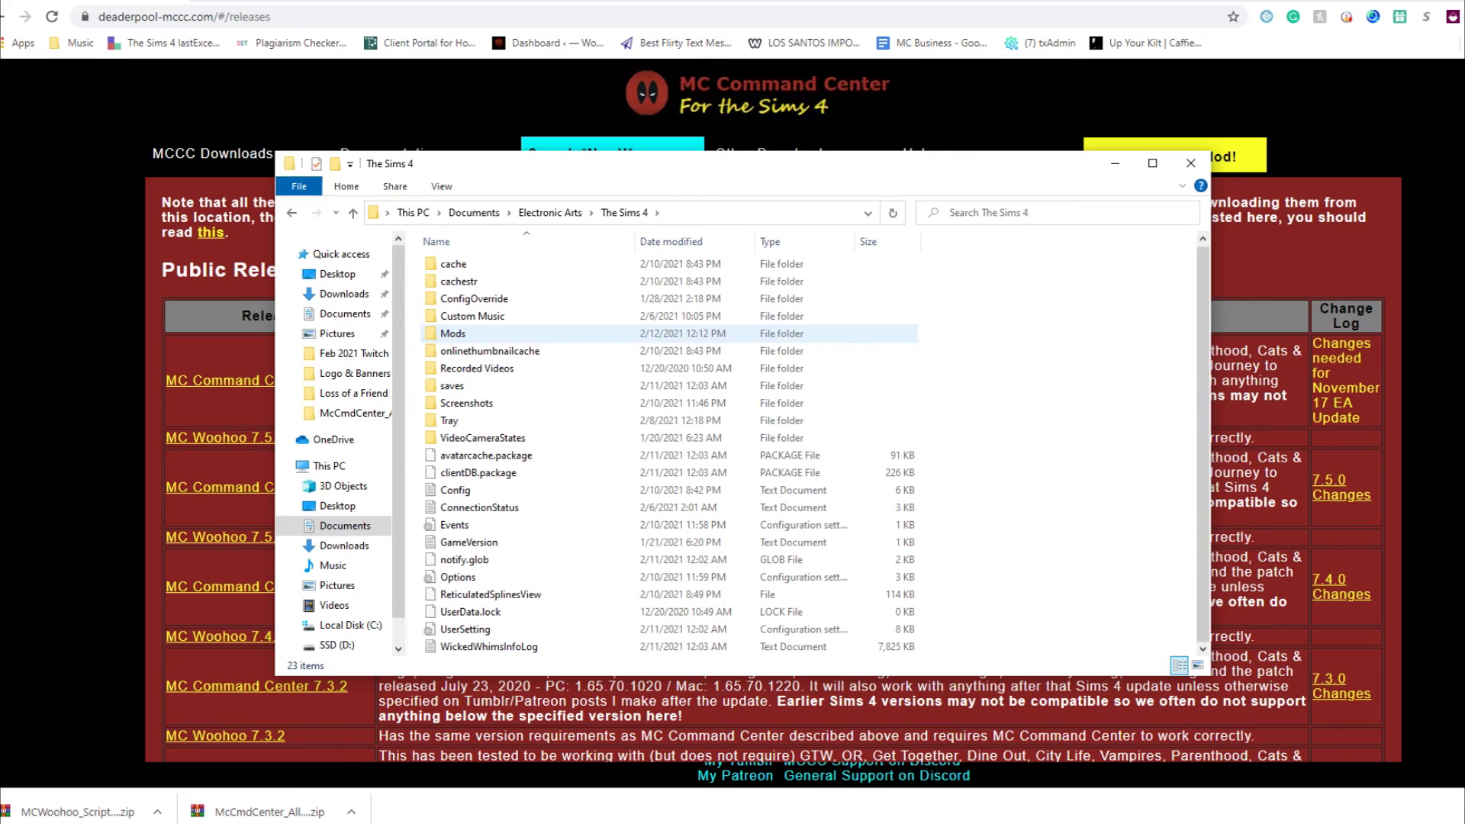
double_click(458, 334)
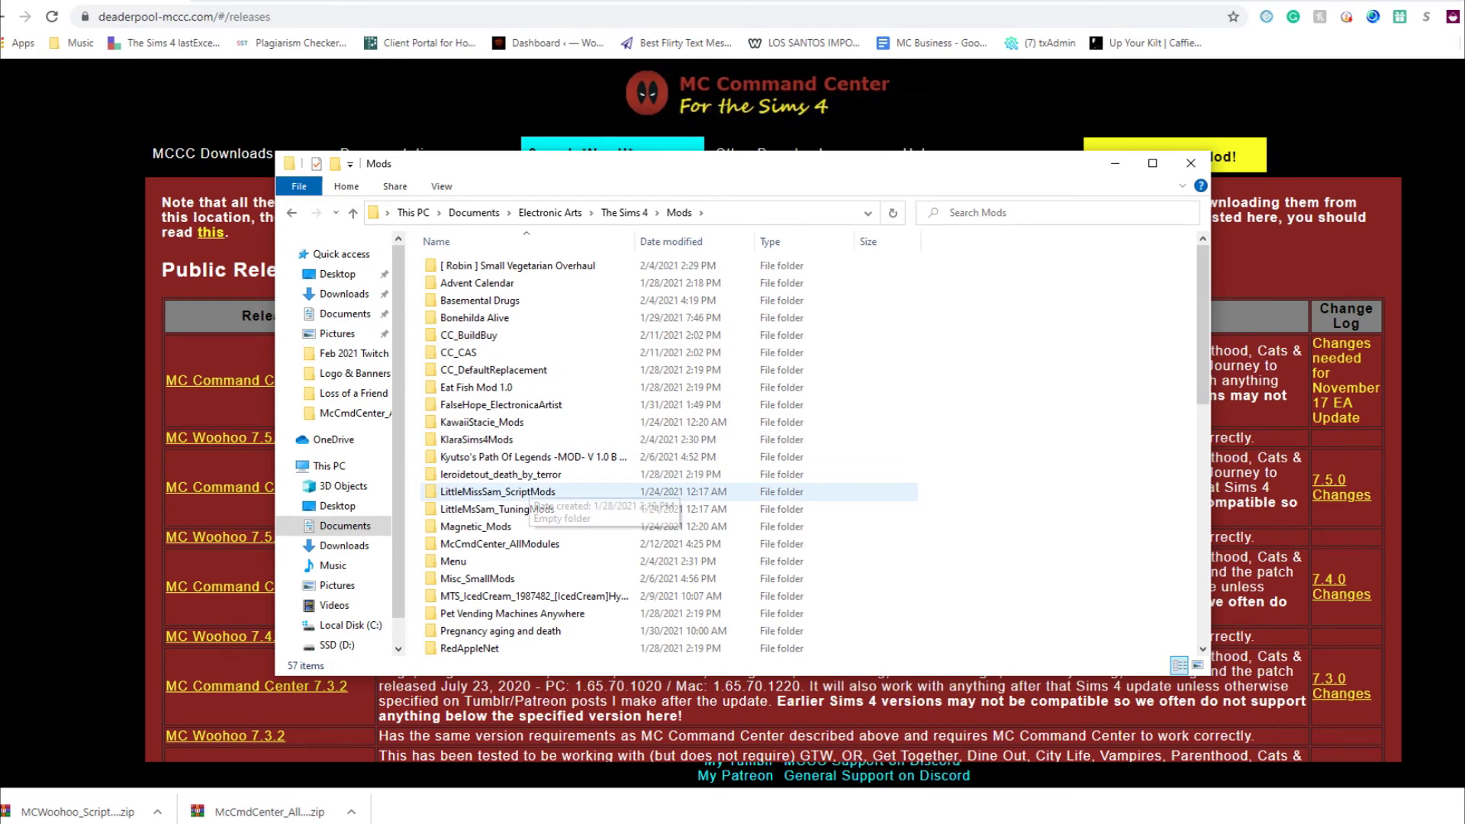
double_click(496, 543)
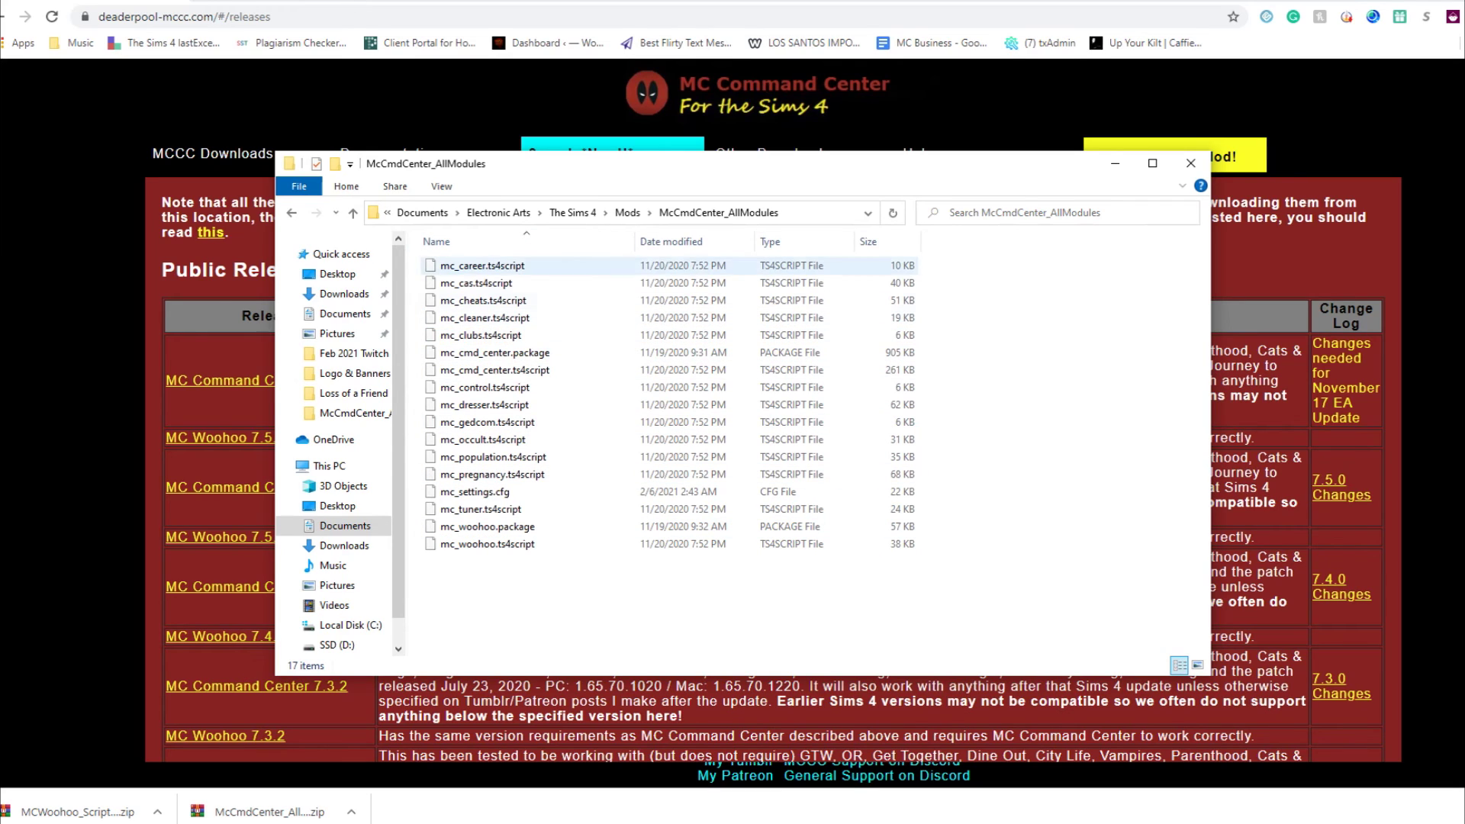
left_click(472, 492)
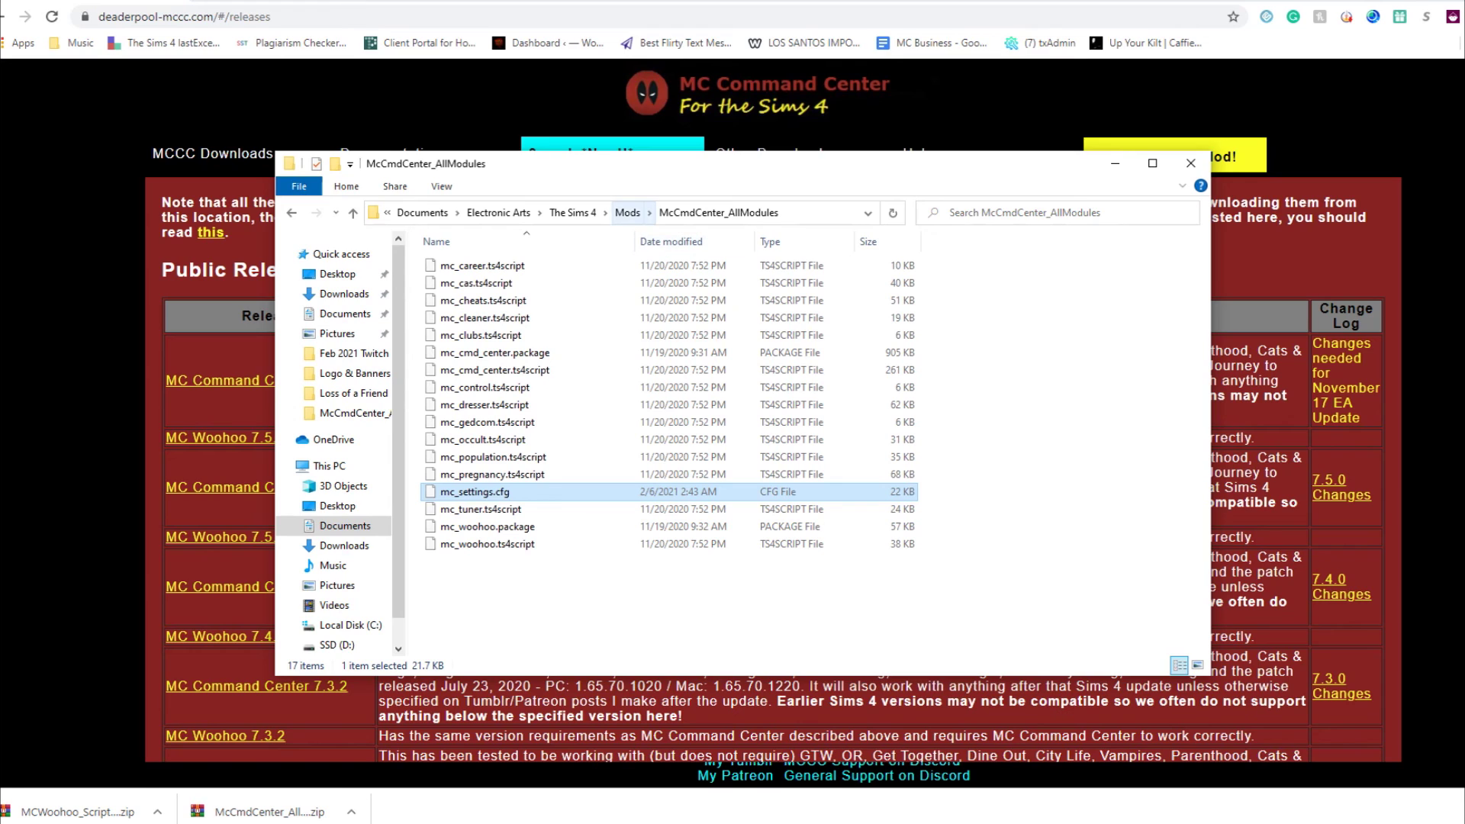
left_click(628, 212)
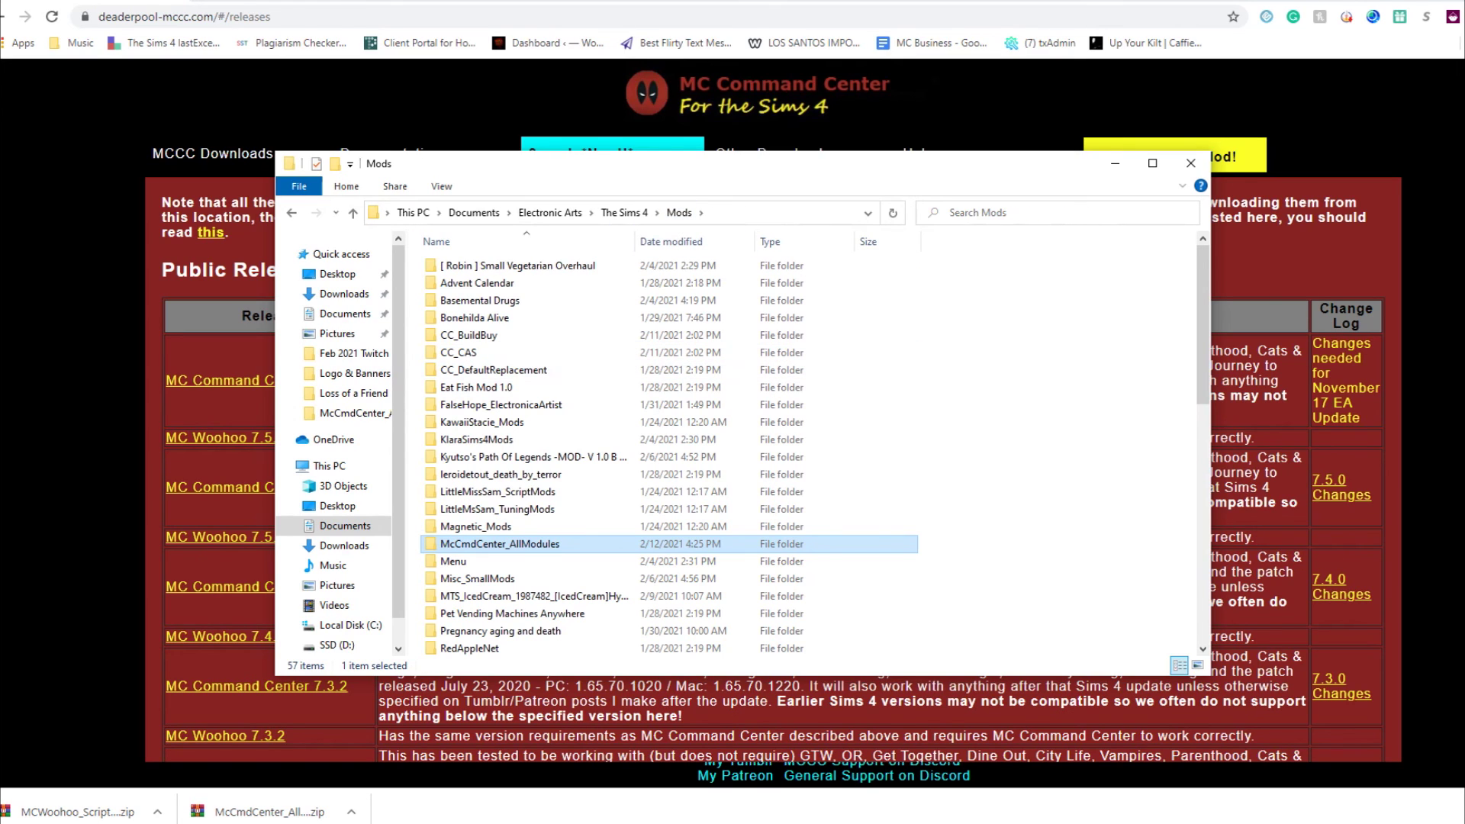